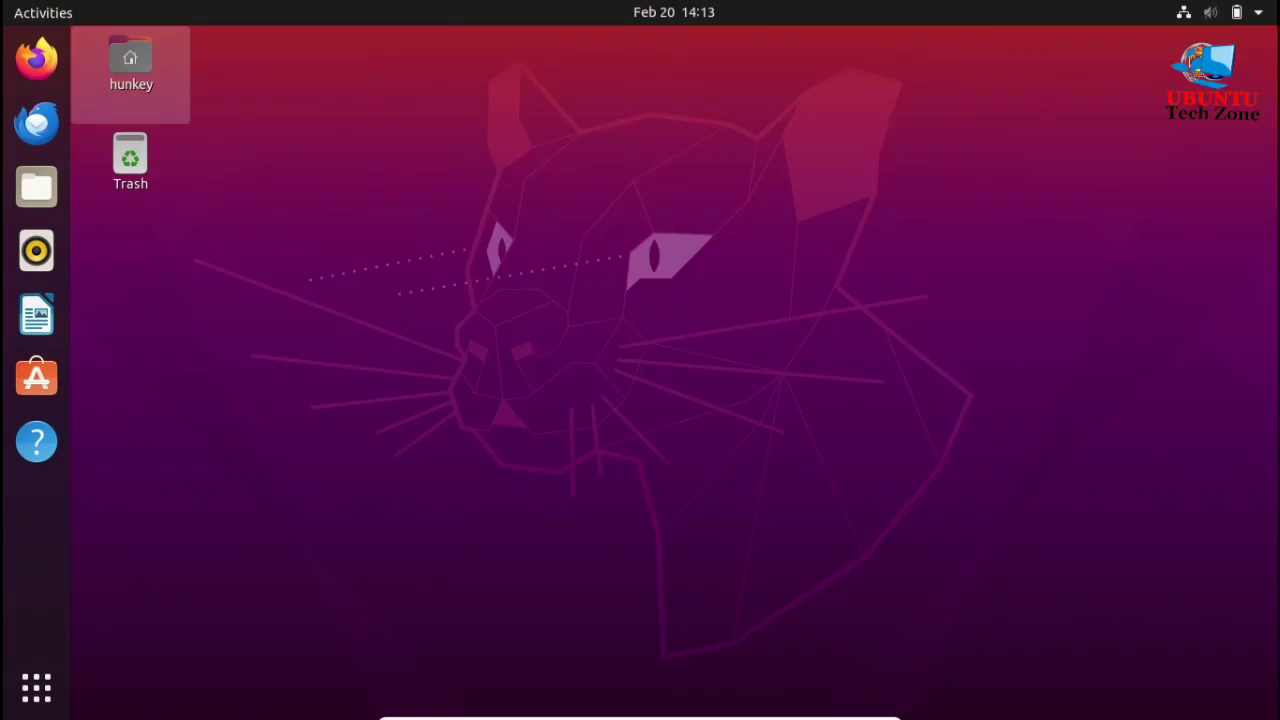
- Switch on the Japan VPN from the system menu and launch Firefox
left_click(1232, 14)
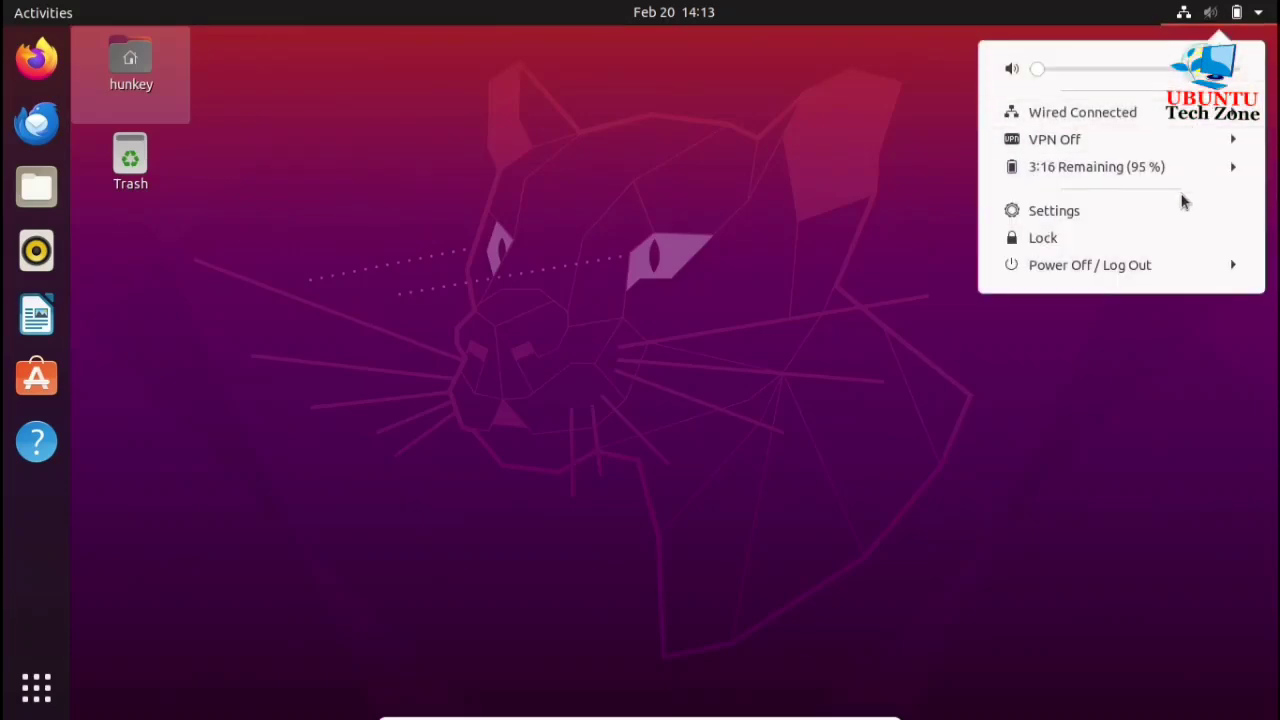
left_click(1194, 150)
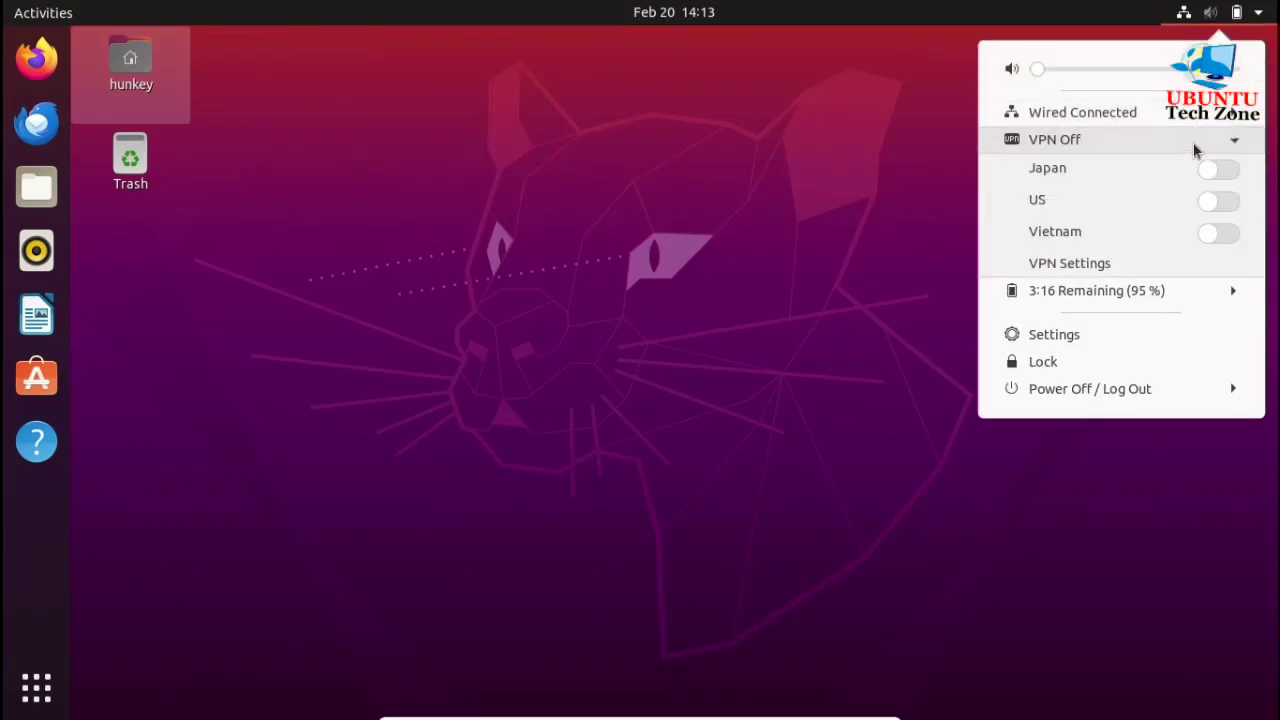
left_click(1224, 176)
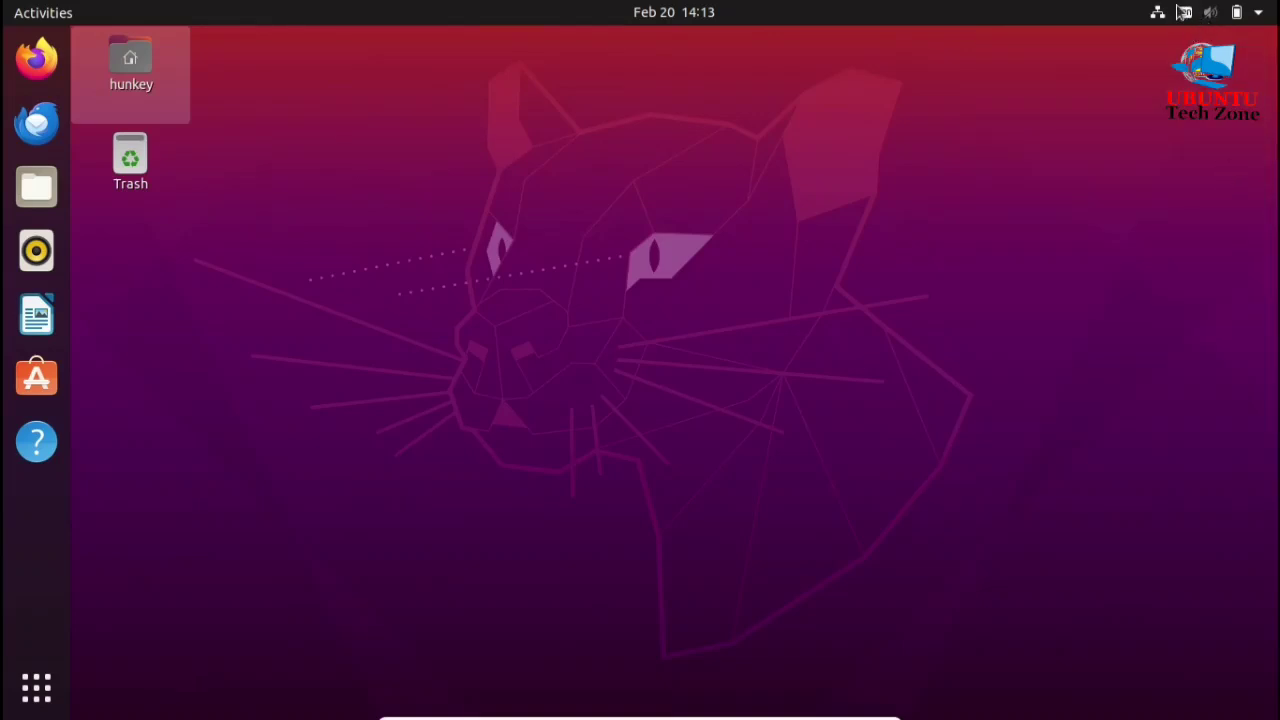
left_click(38, 62)
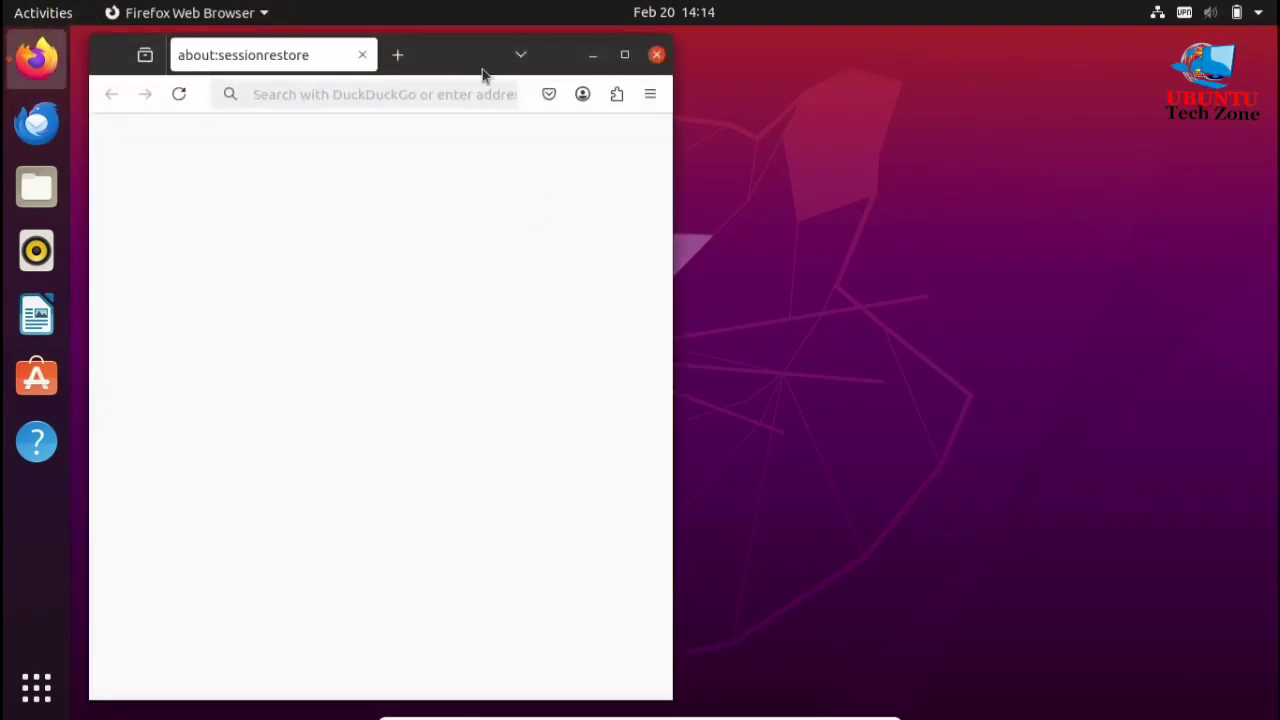
- Start a fresh Firefox session instead of restoring, with the window maximized
left_click(418, 94)
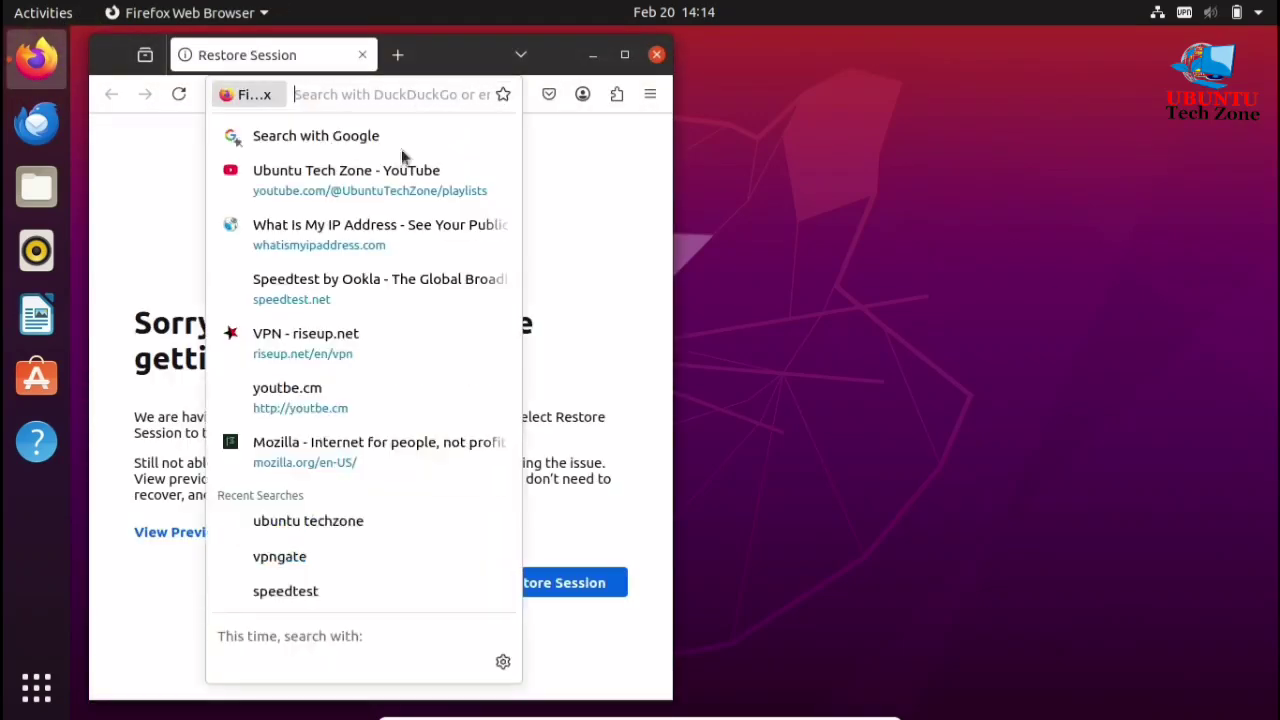
left_click(614, 474)
left_click(387, 597)
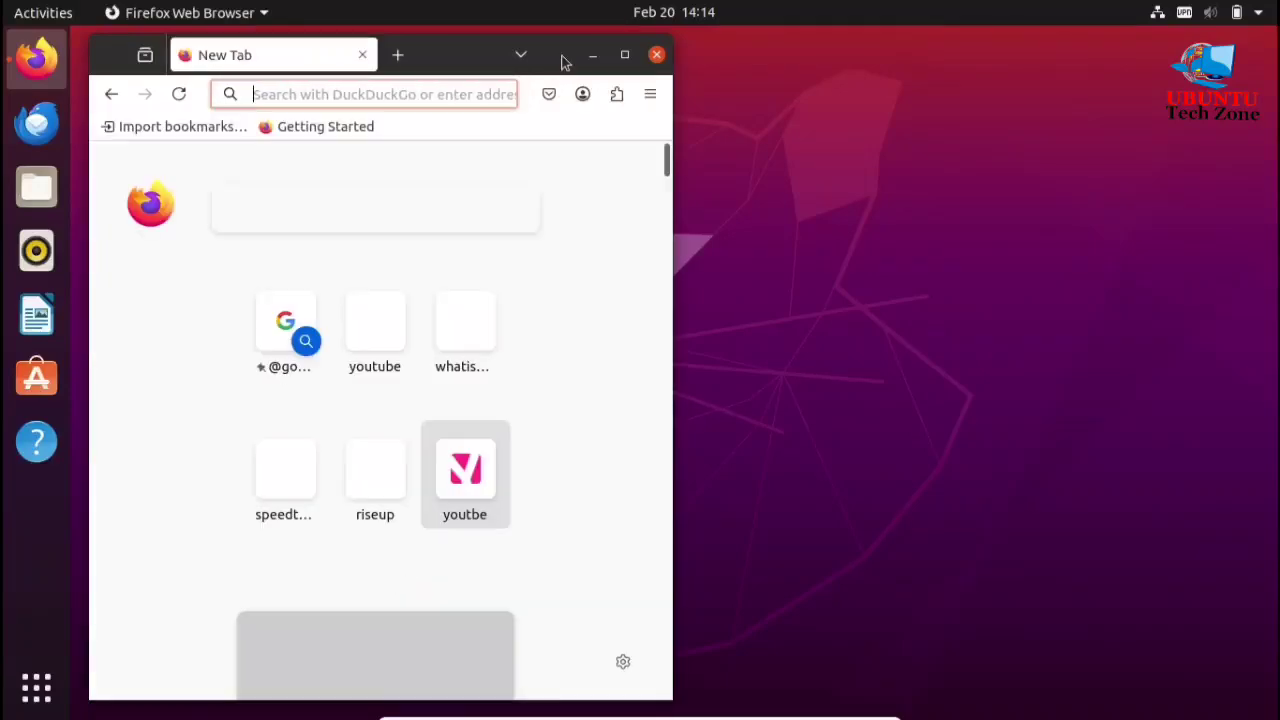
left_click(624, 54)
- Search DuckDuckGo for 'trace my ip' and open the TraceMyIP result
left_click(465, 92)
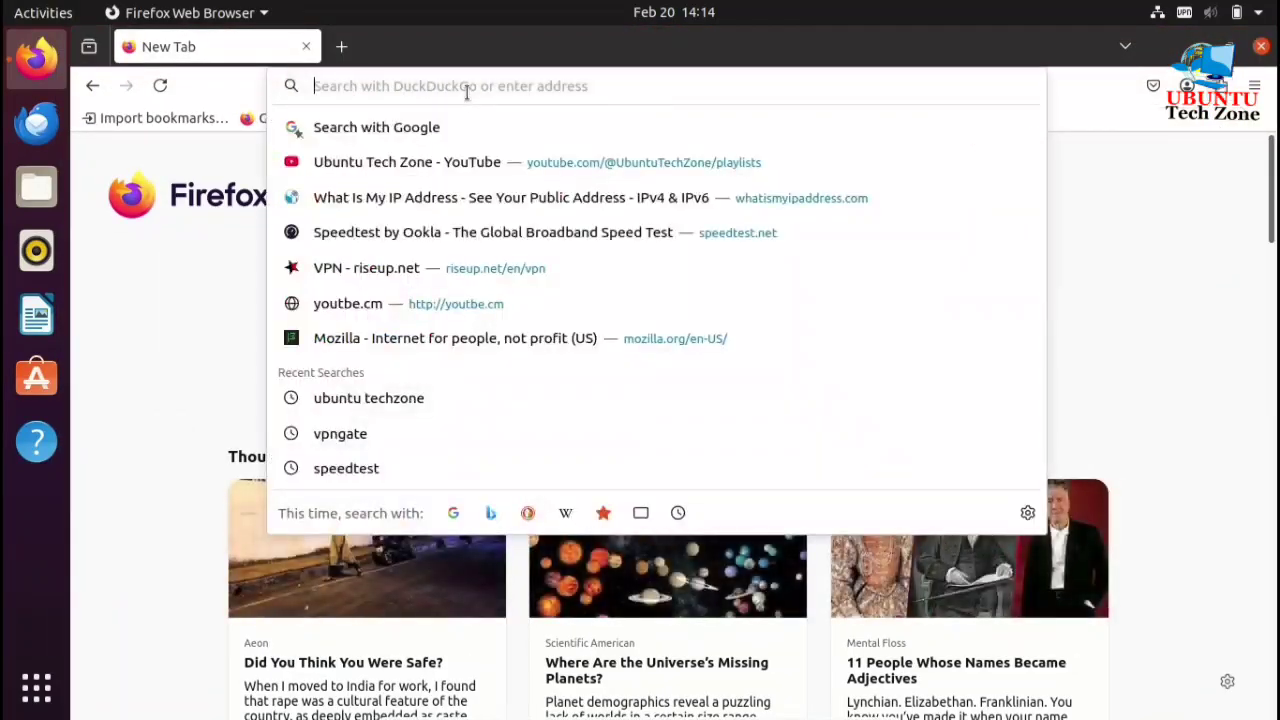
type("trace my ip")
key("Return")
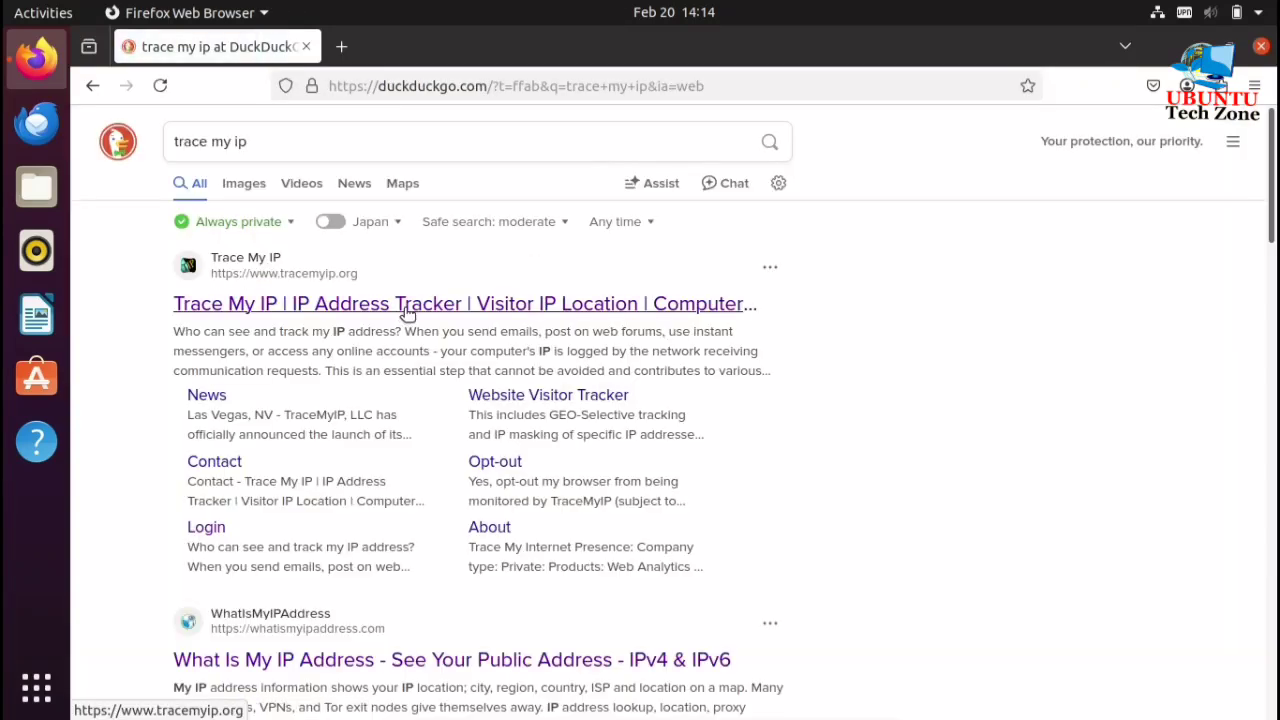
left_click(405, 308)
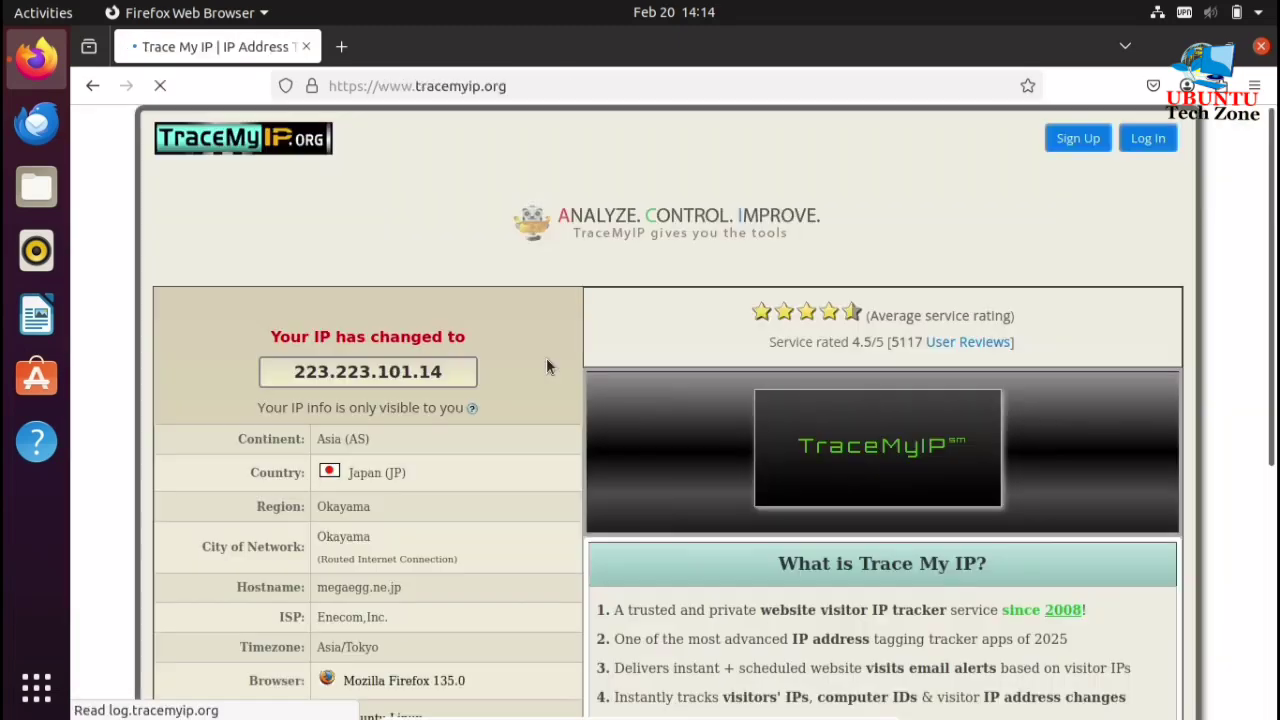
- Confirm TraceMyIP shows IP 223.223.101.14 located in Japan (JP)
scroll(420, 385, "down", 2)
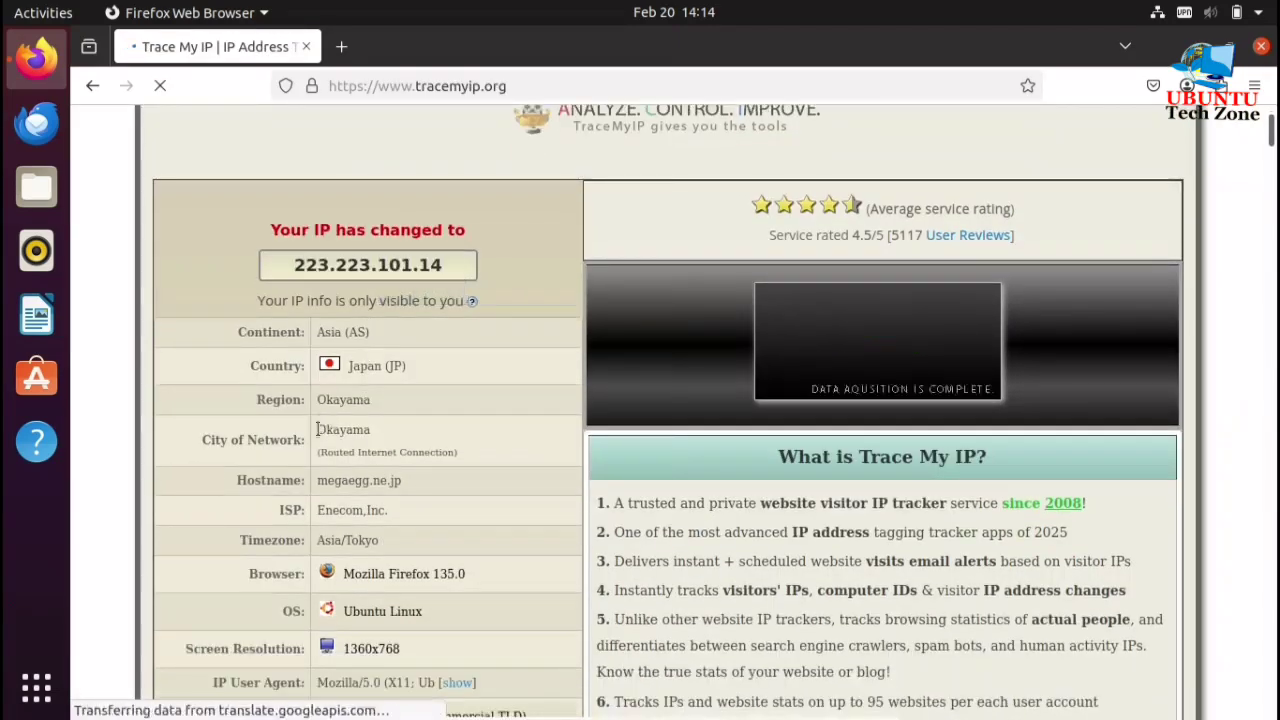
left_click_drag(347, 366, 409, 368)
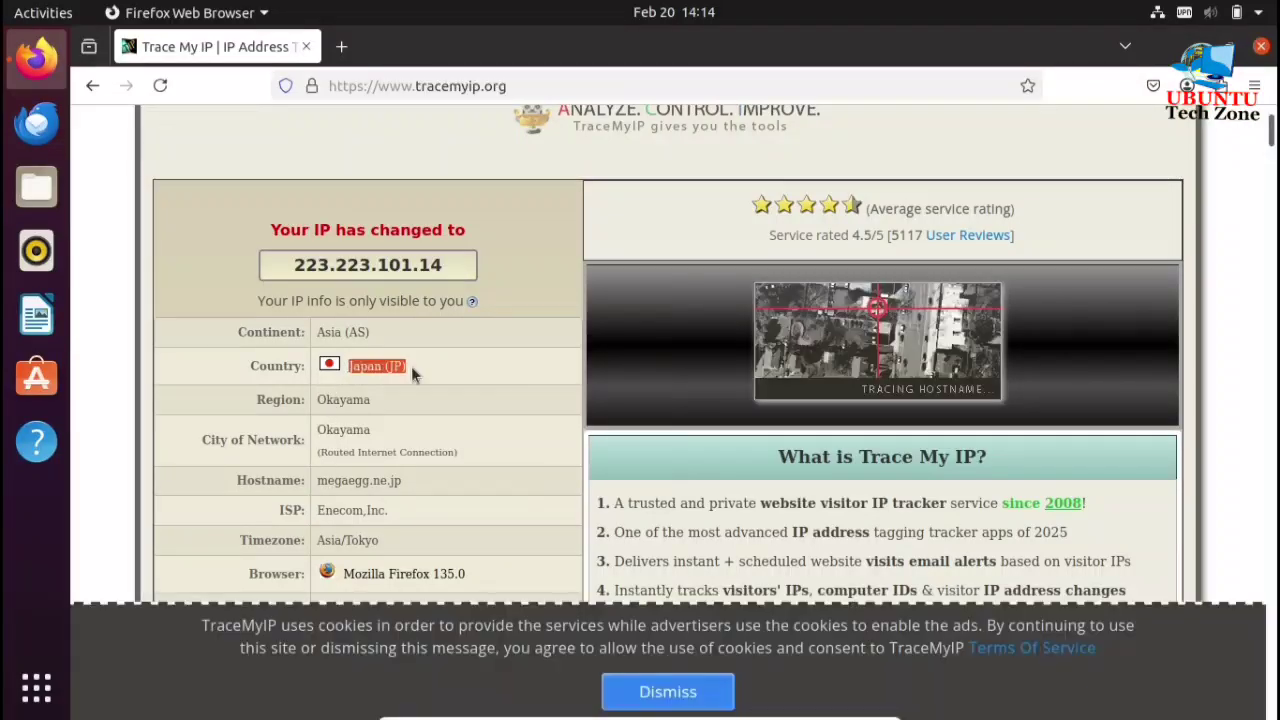
scroll(411, 366, "down", 2)
left_click_drag(316, 433, 407, 436)
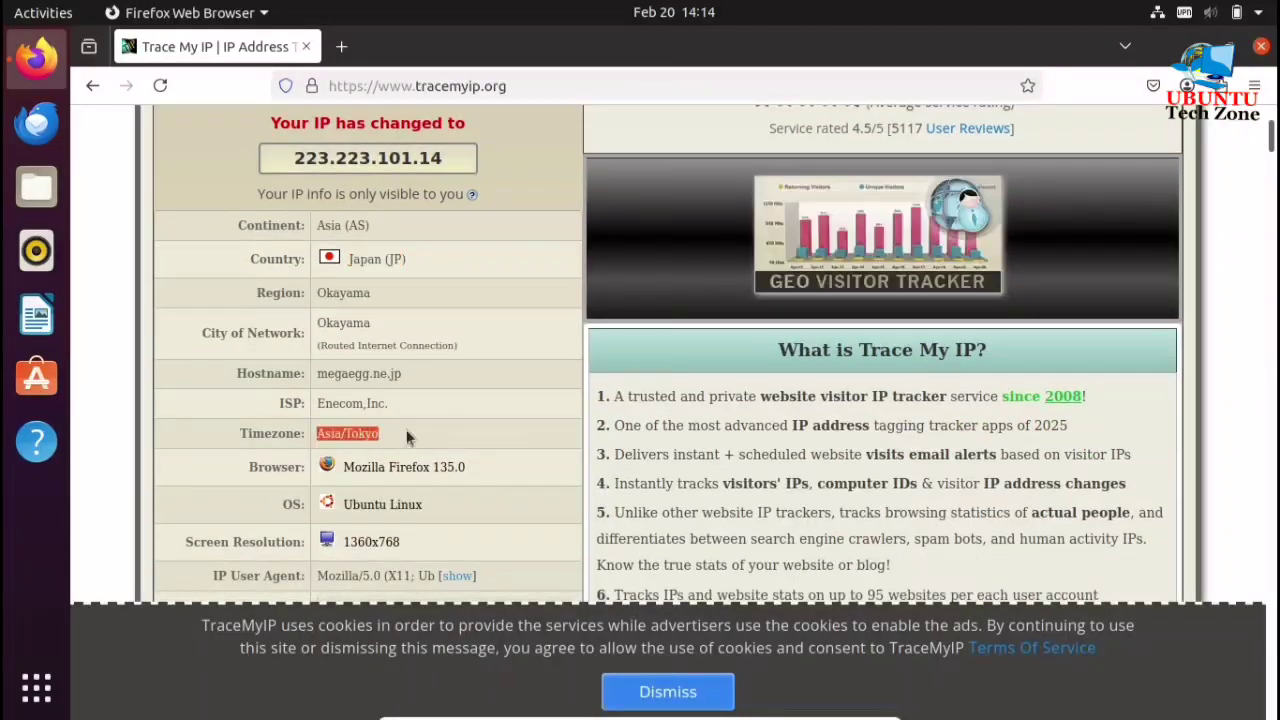
scroll(396, 430, "up", 2)
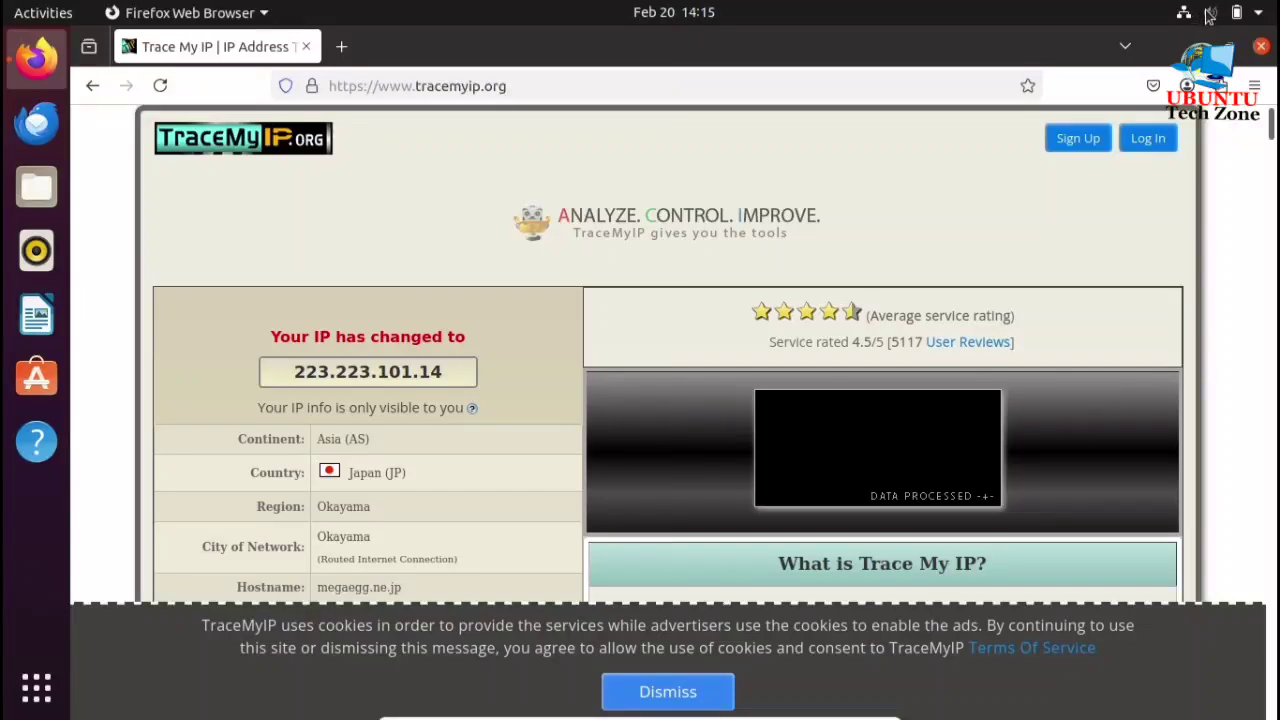
- Switch from the Japan VPN to the Vietnam VPN in the system menu
left_click(1208, 14)
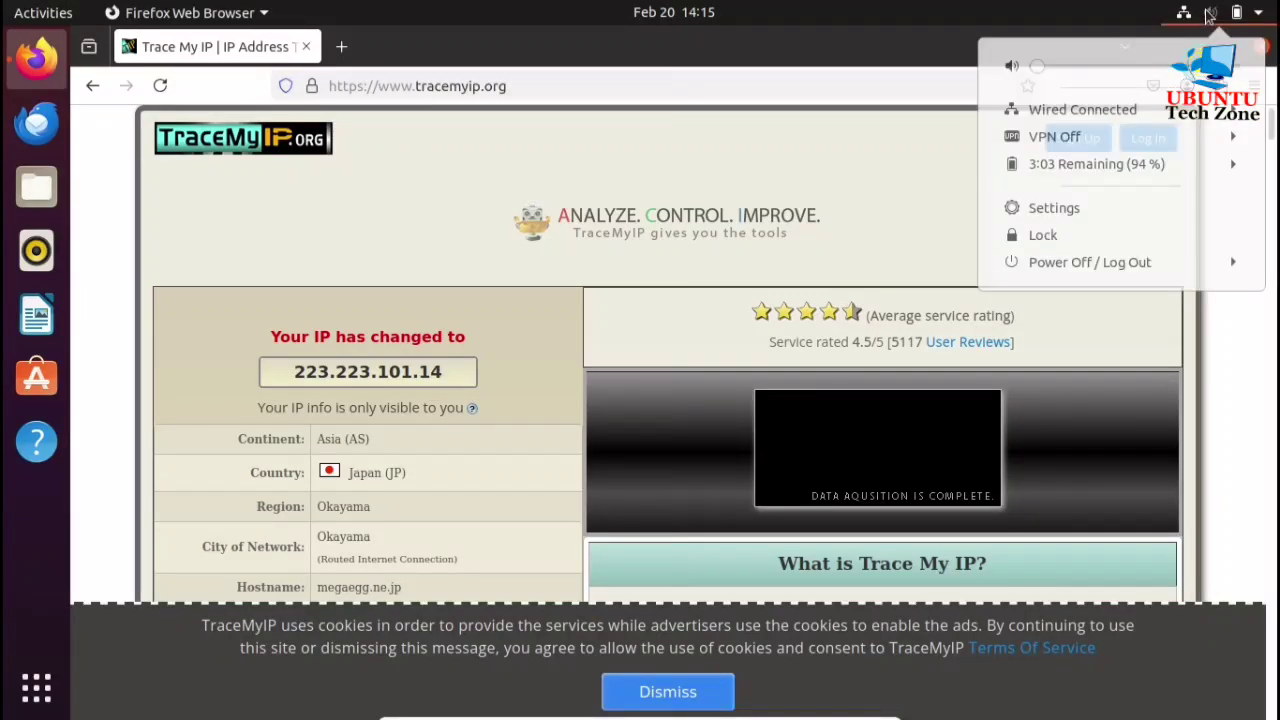
left_click(1141, 143)
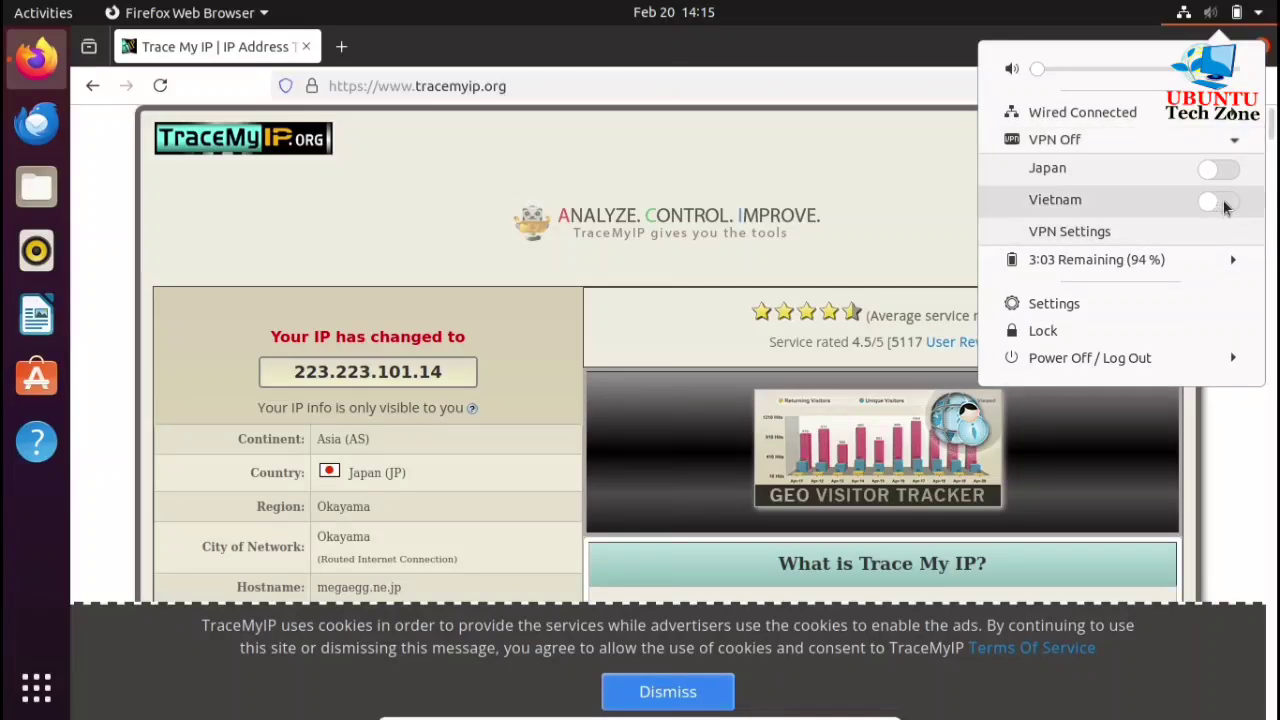
left_click(1225, 206)
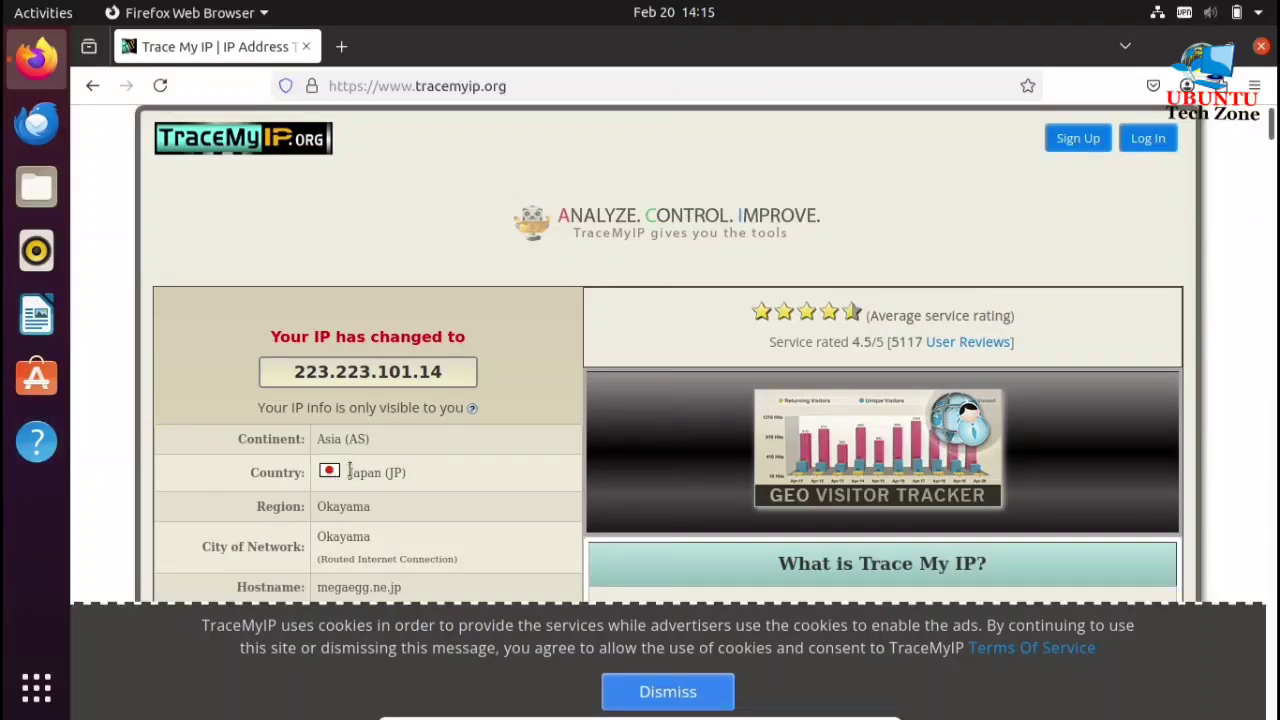
- Reload TraceMyIP and confirm IP 42.119.103.110 now shows Vietnam (VN)
left_click(160, 86)
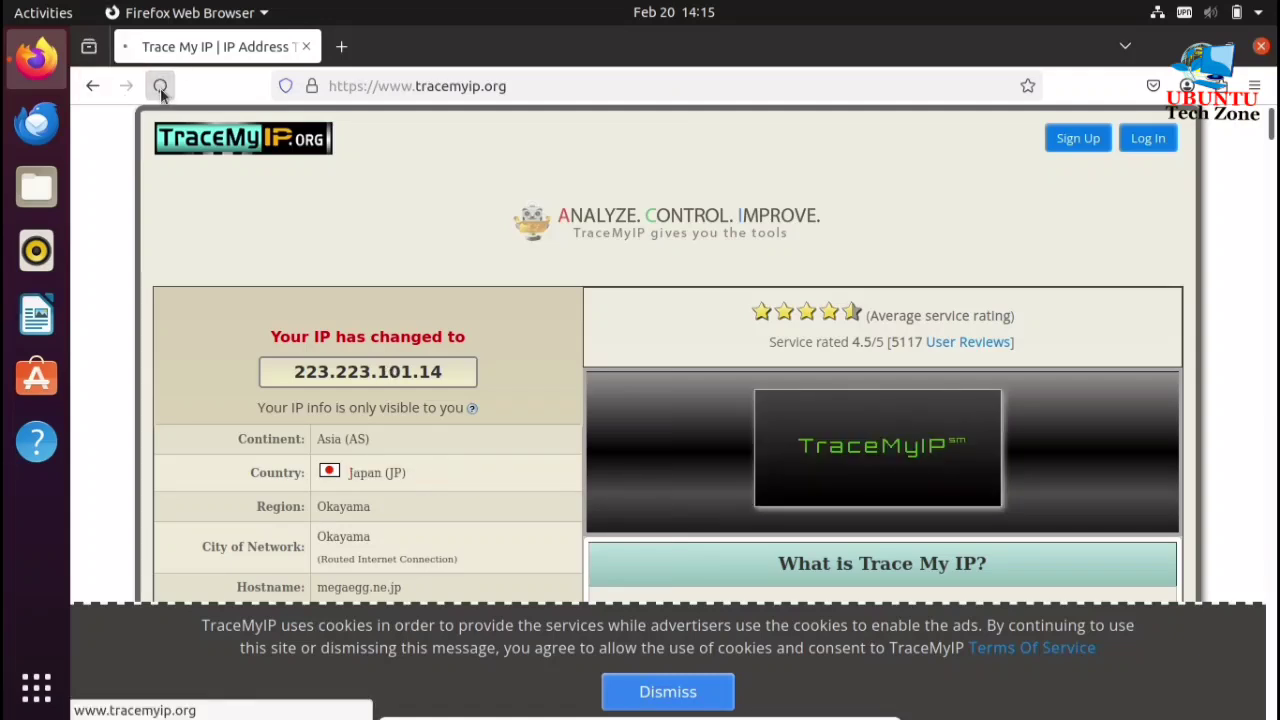
left_click(160, 86)
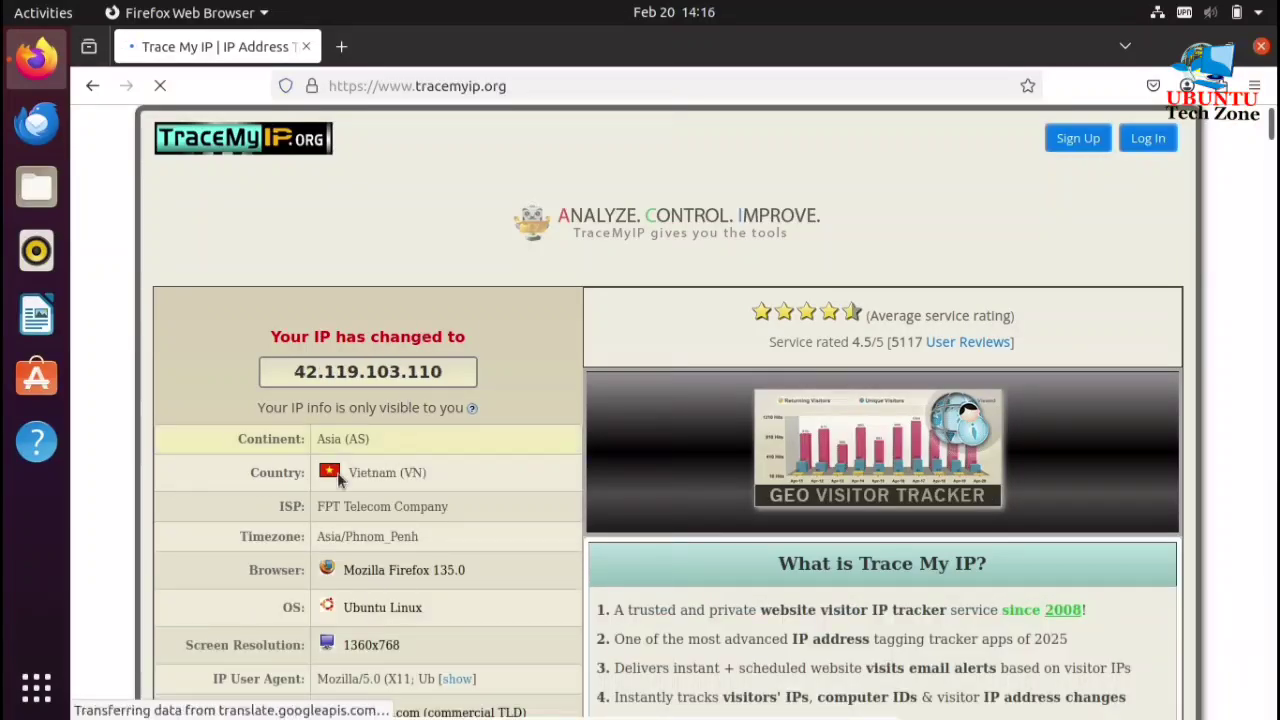
left_click_drag(344, 477, 431, 481)
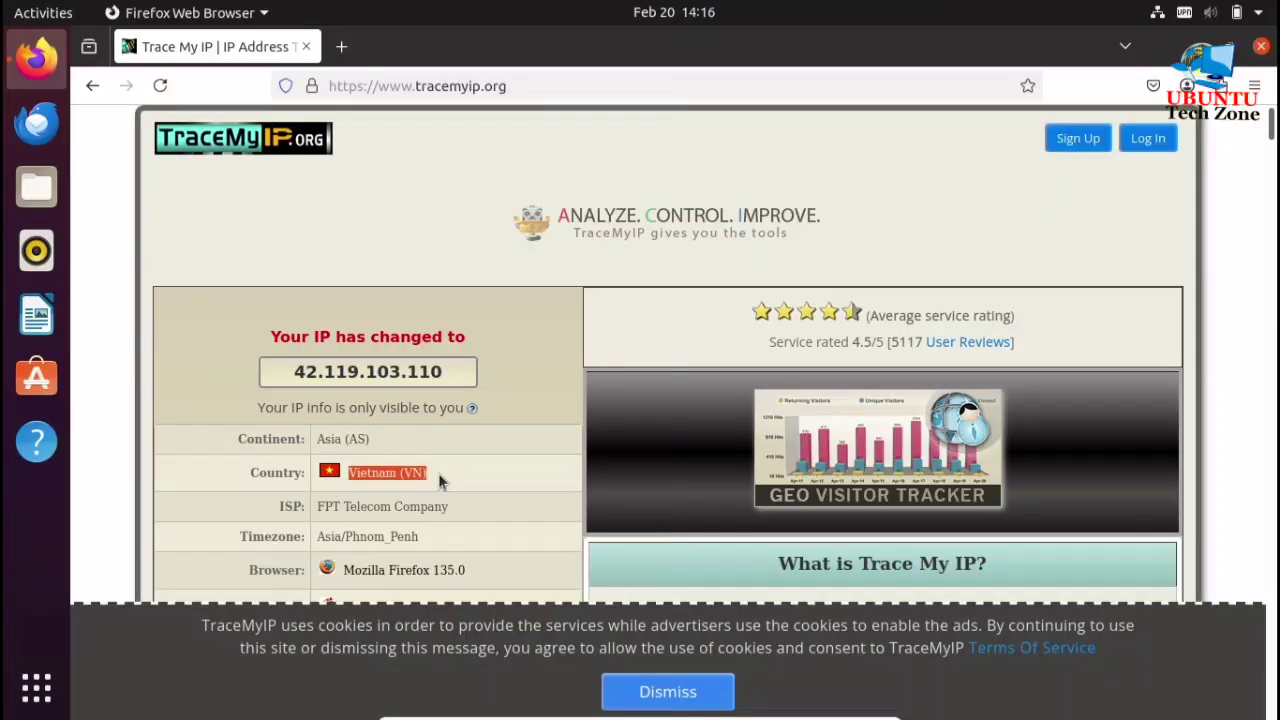
left_click(438, 473)
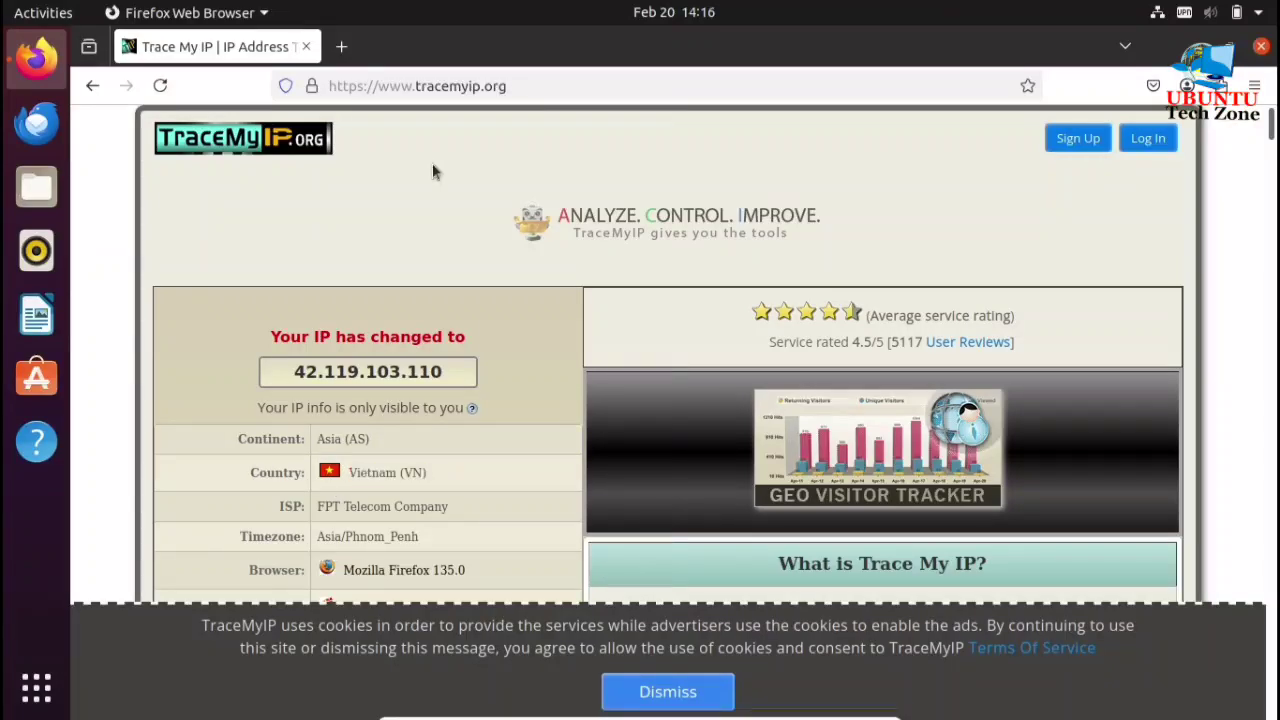
- In a new tab, search for 'vpnga' and open the VPN Gate website
left_click(342, 47)
left_click(449, 84)
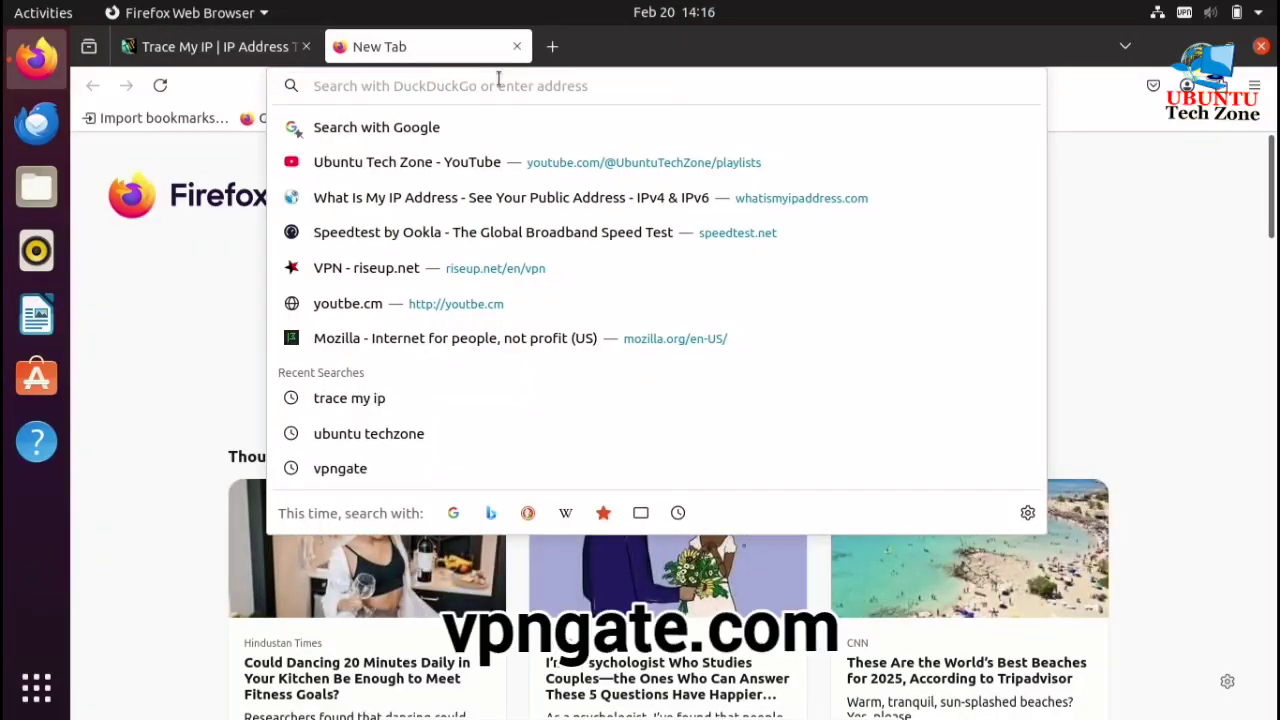
type("vpnga")
left_click(510, 257)
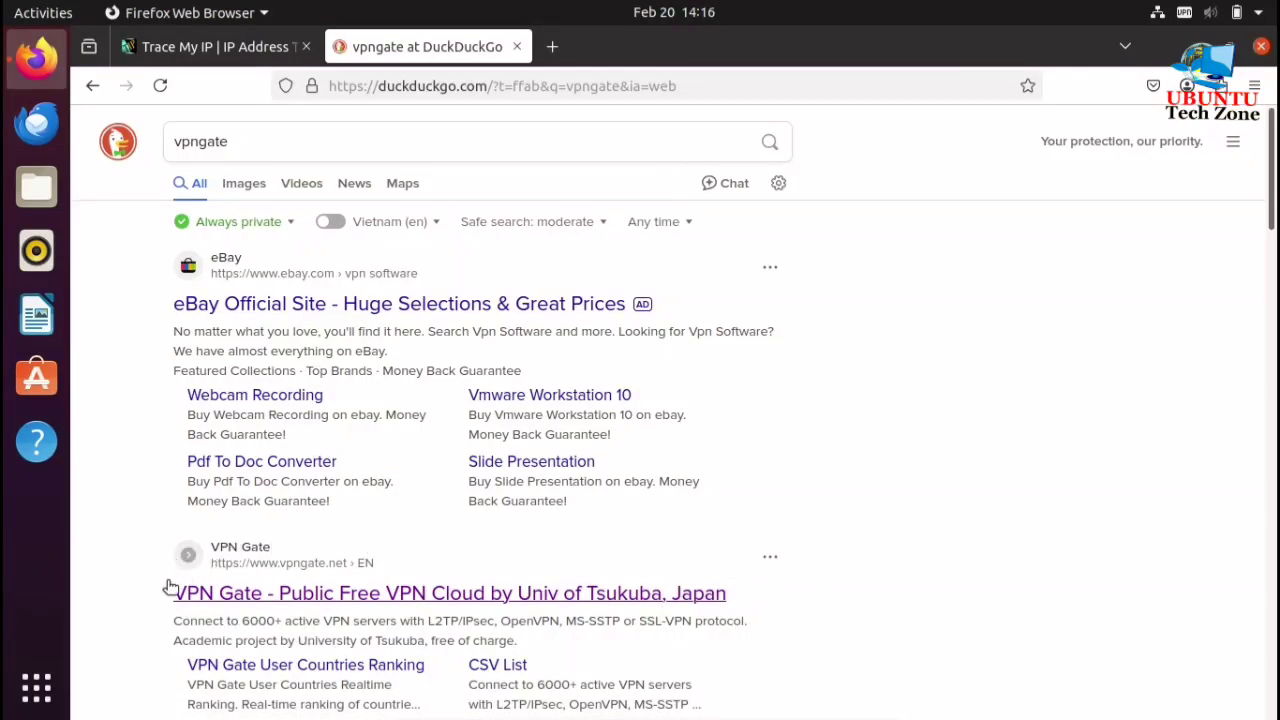
left_click(488, 605)
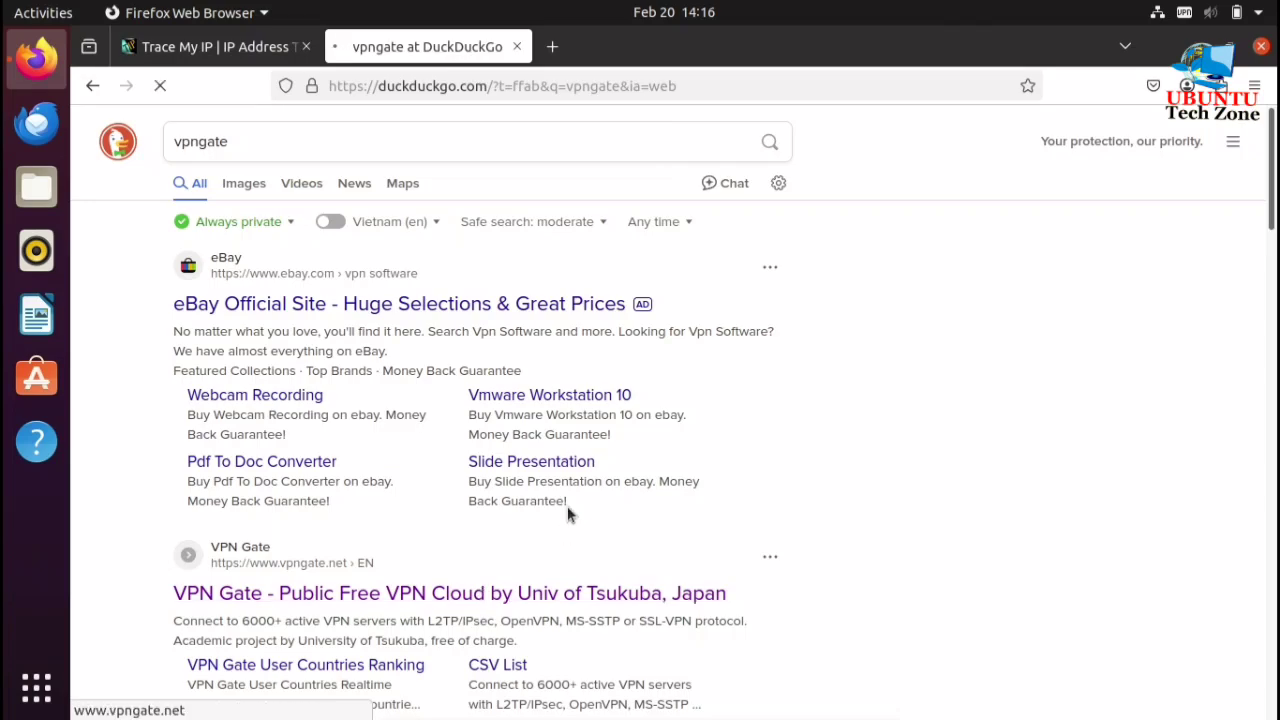
- Scroll the relay server list down to the Korea Republic of vpn380548616 row
scroll(566, 495, "down", 1)
scroll(564, 485, "down", 3)
scroll(561, 485, "down", 1)
scroll(561, 485, "down", 1)
scroll(562, 490, "down", 1)
scroll(562, 492, "down", 1)
scroll(562, 492, "down", 1)
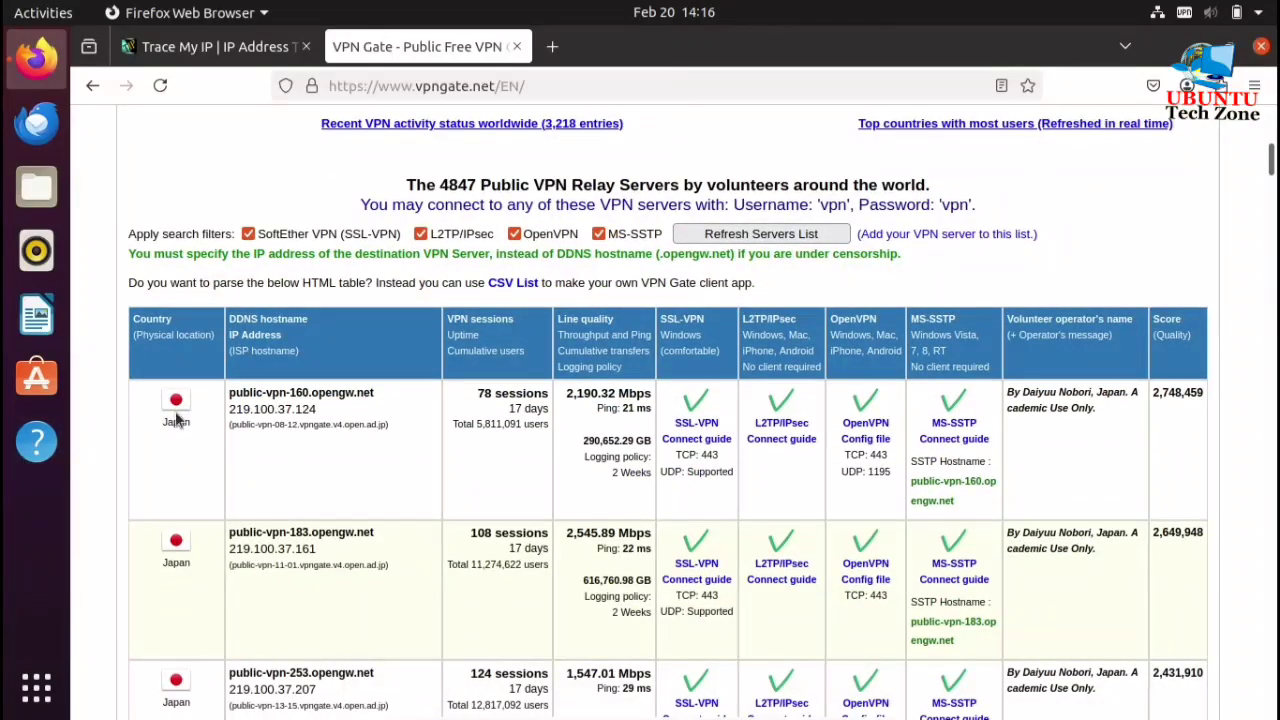
scroll(183, 650, "down", 2)
scroll(183, 647, "down", 1)
scroll(186, 594, "down", 2)
scroll(186, 578, "down", 1)
scroll(182, 540, "down", 1)
scroll(185, 543, "down", 3)
scroll(184, 542, "down", 2)
scroll(184, 542, "down", 2)
scroll(184, 542, "down", 2)
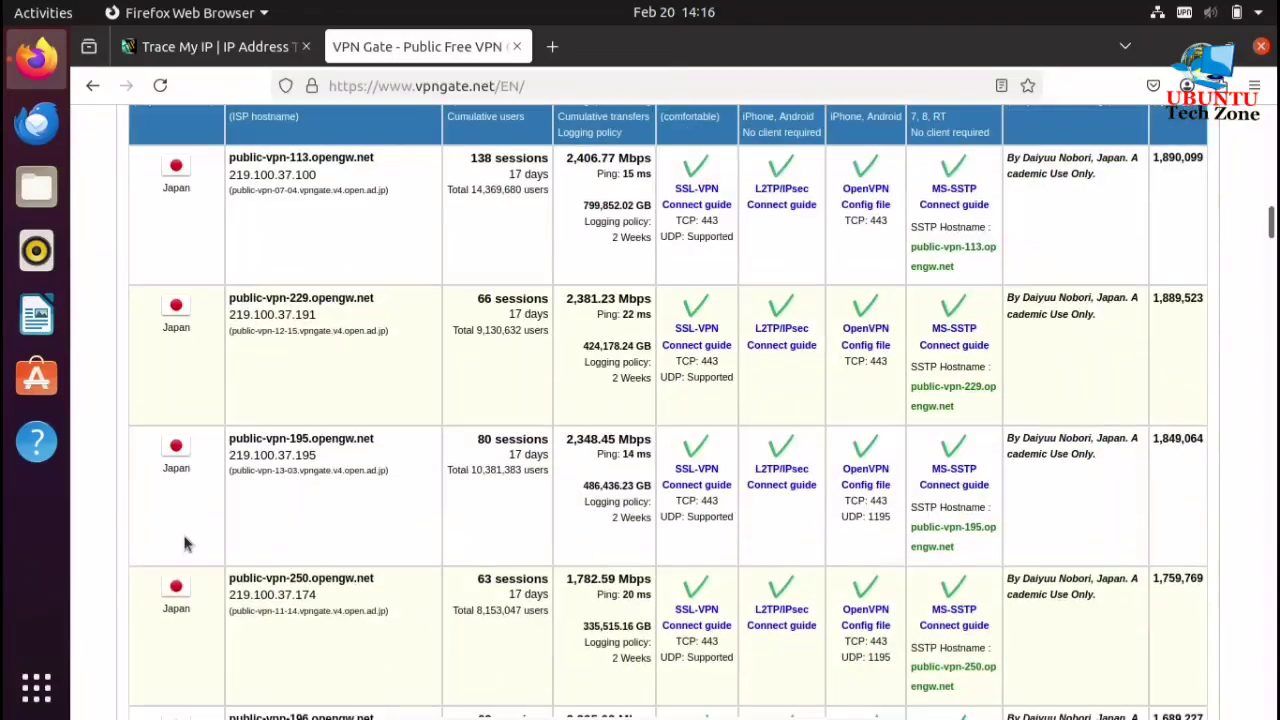
scroll(184, 542, "down", 3)
scroll(184, 542, "down", 3)
scroll(184, 542, "down", 2)
scroll(184, 542, "down", 3)
scroll(184, 542, "down", 2)
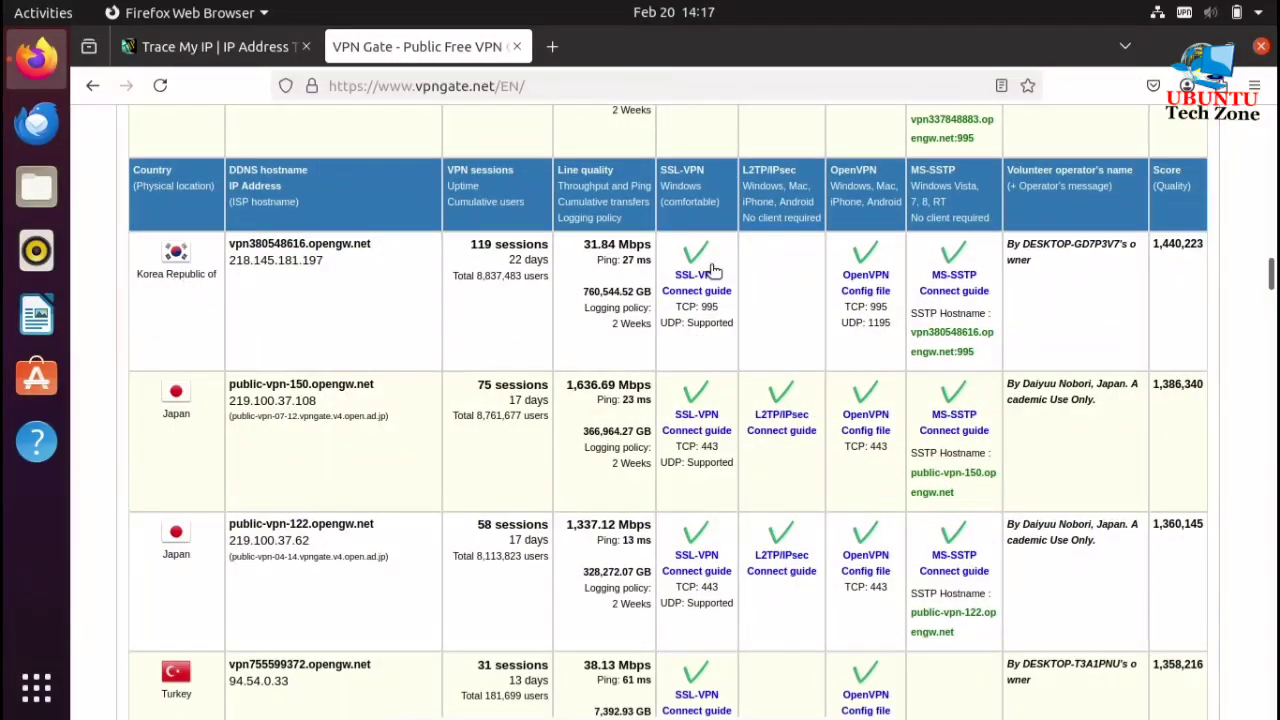
- Download the Korea server's UDP 1195 .ovpn config and check it in Downloads
left_click(866, 289)
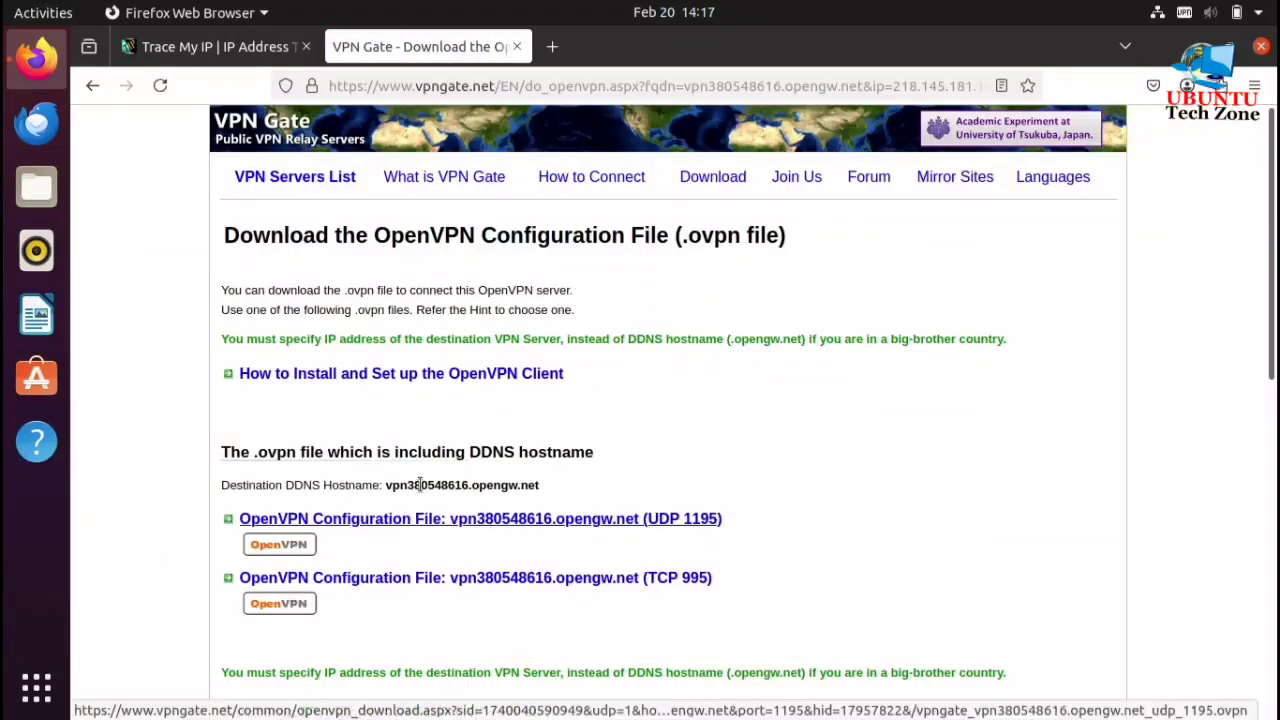
left_click(541, 522)
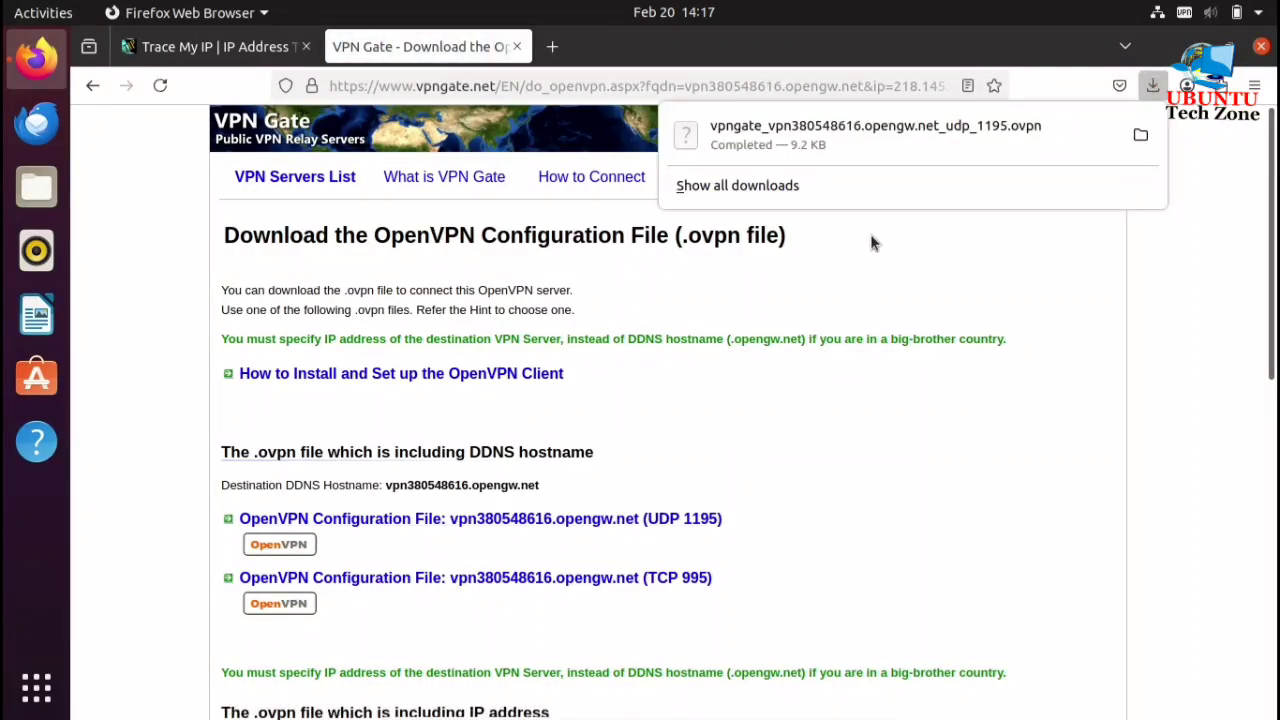
left_click(1141, 137)
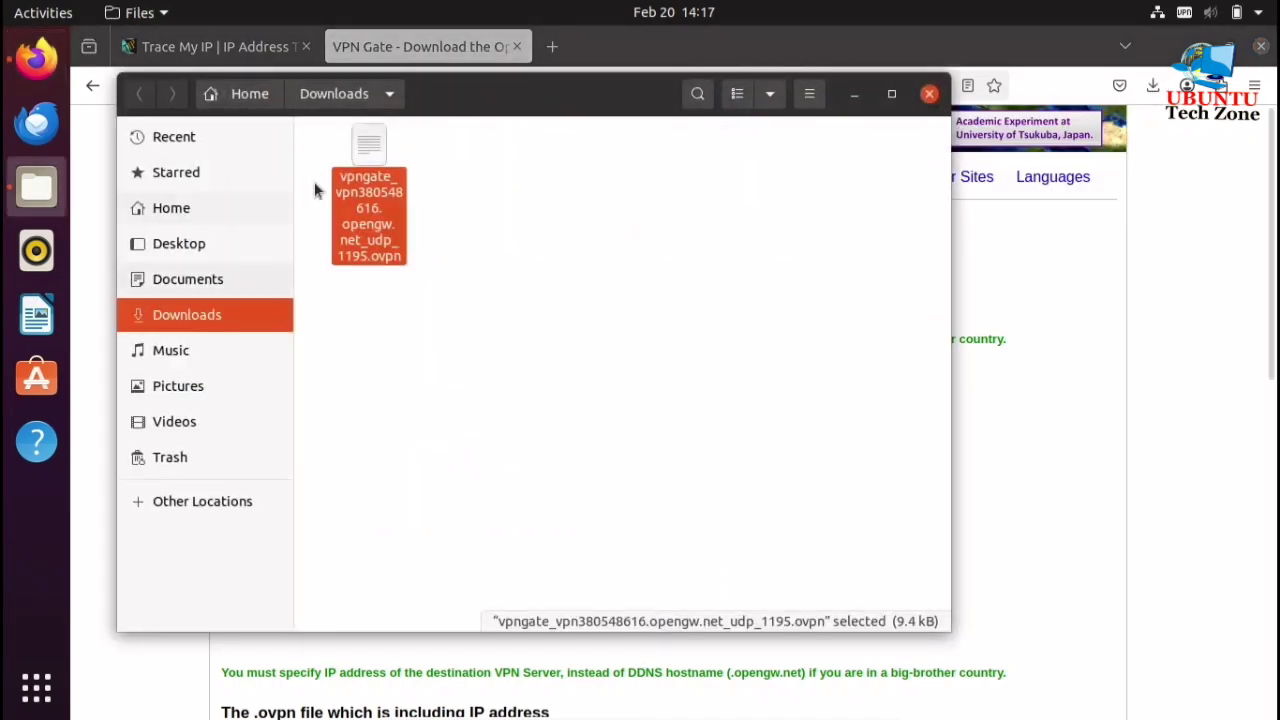
left_click(536, 215)
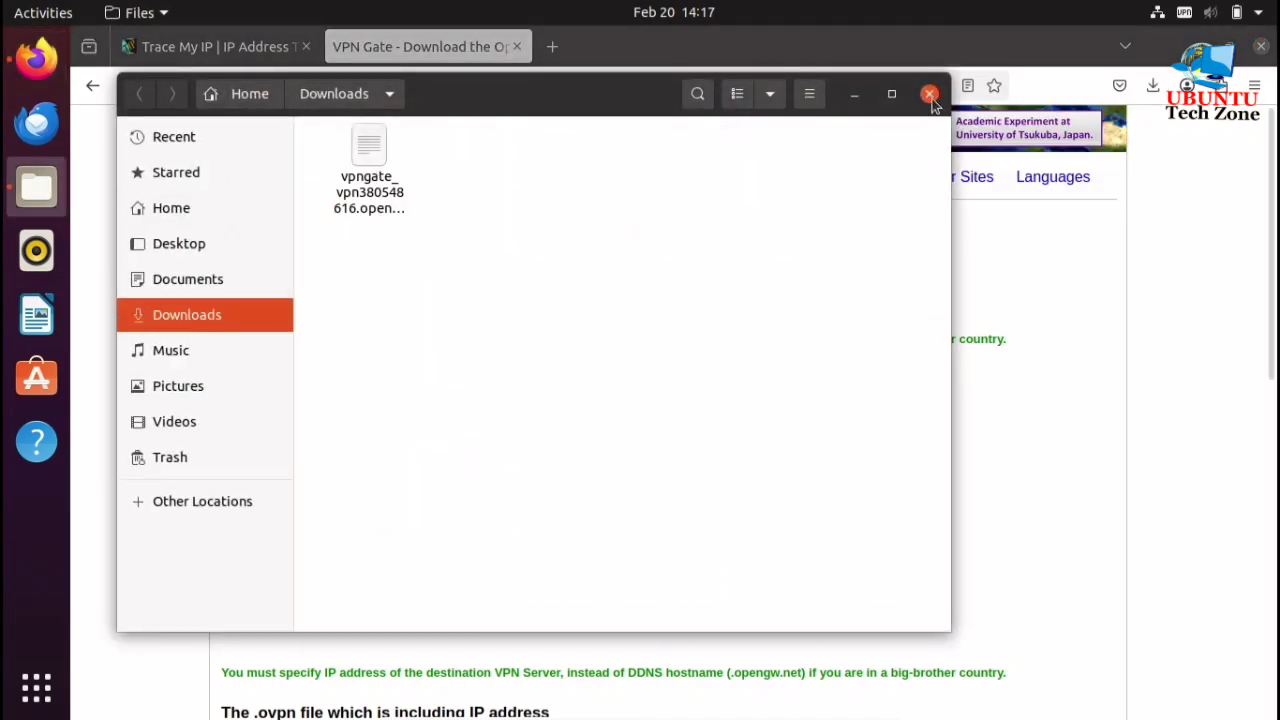
left_click(930, 95)
left_click(1185, 14)
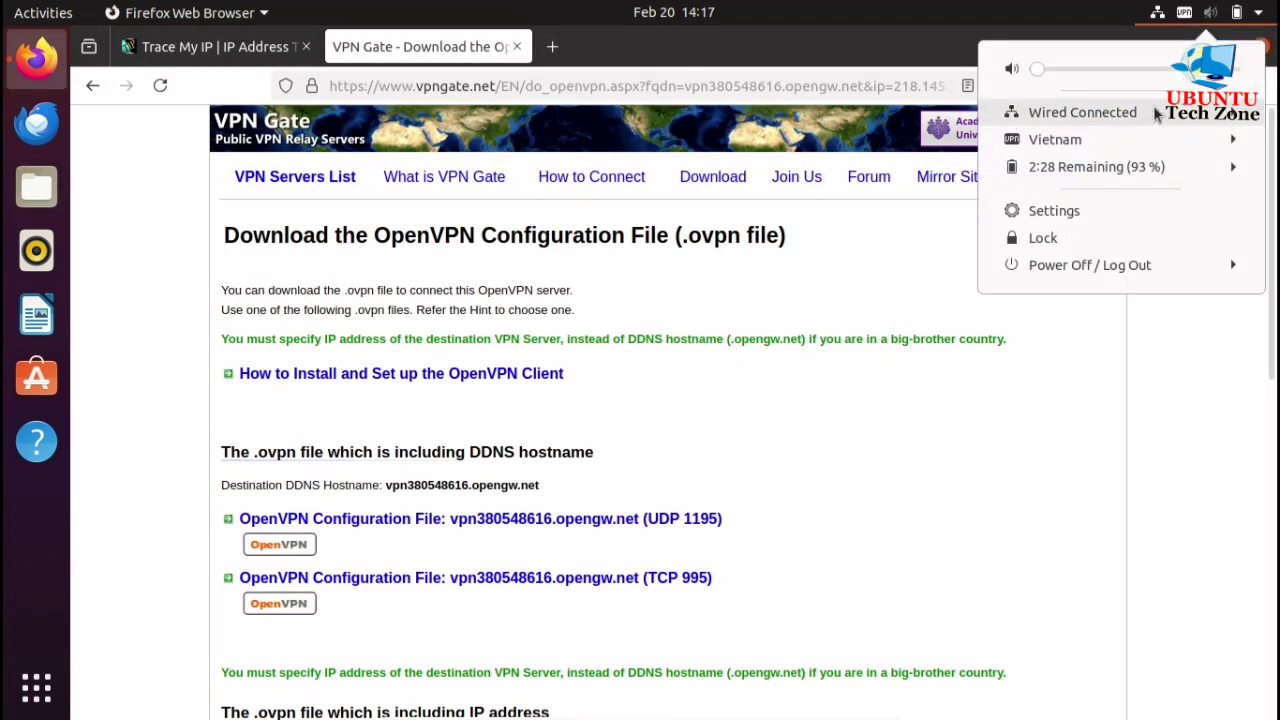
- Import the Korea .ovpn file from Downloads as a new VPN in Network settings
left_click(1155, 139)
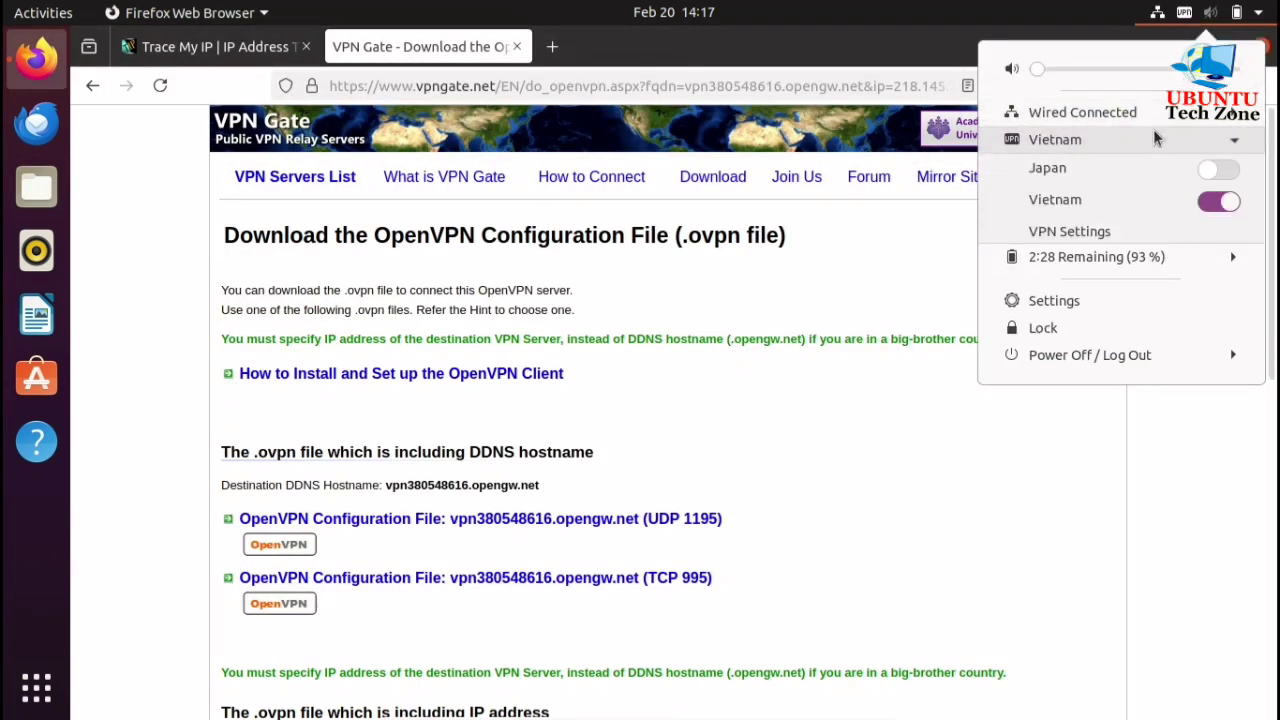
left_click(1126, 233)
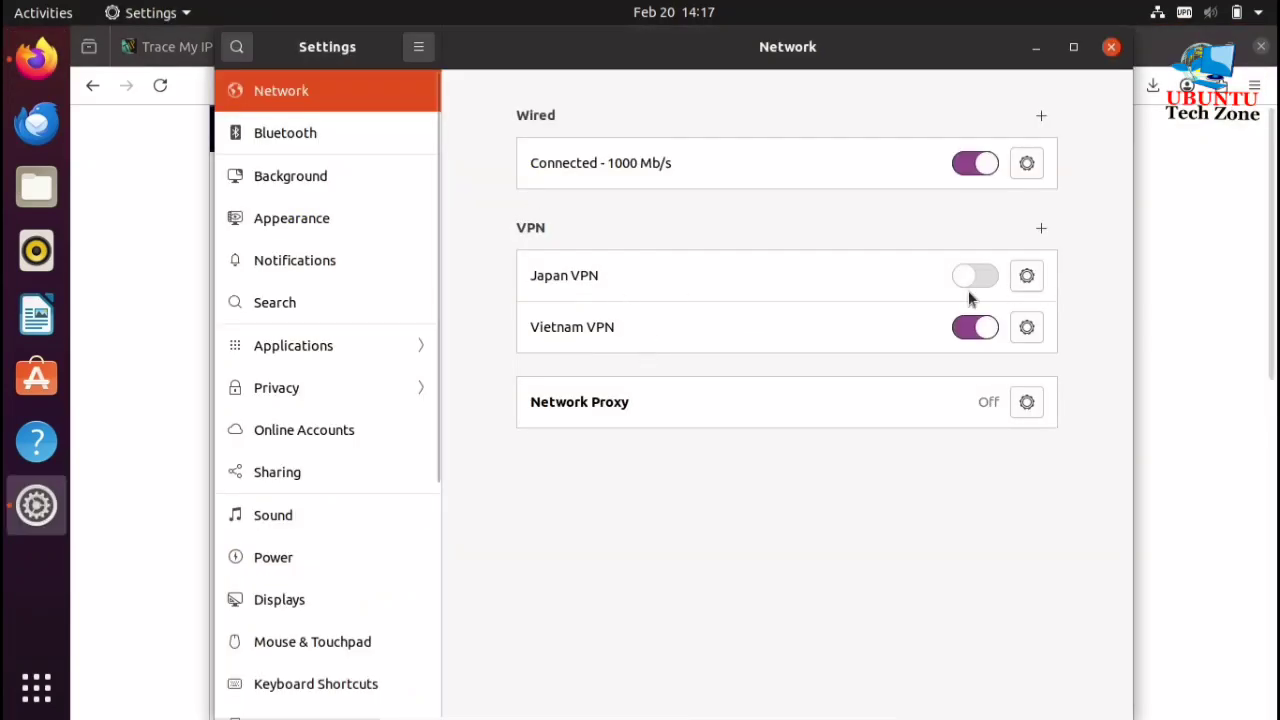
left_click(1043, 230)
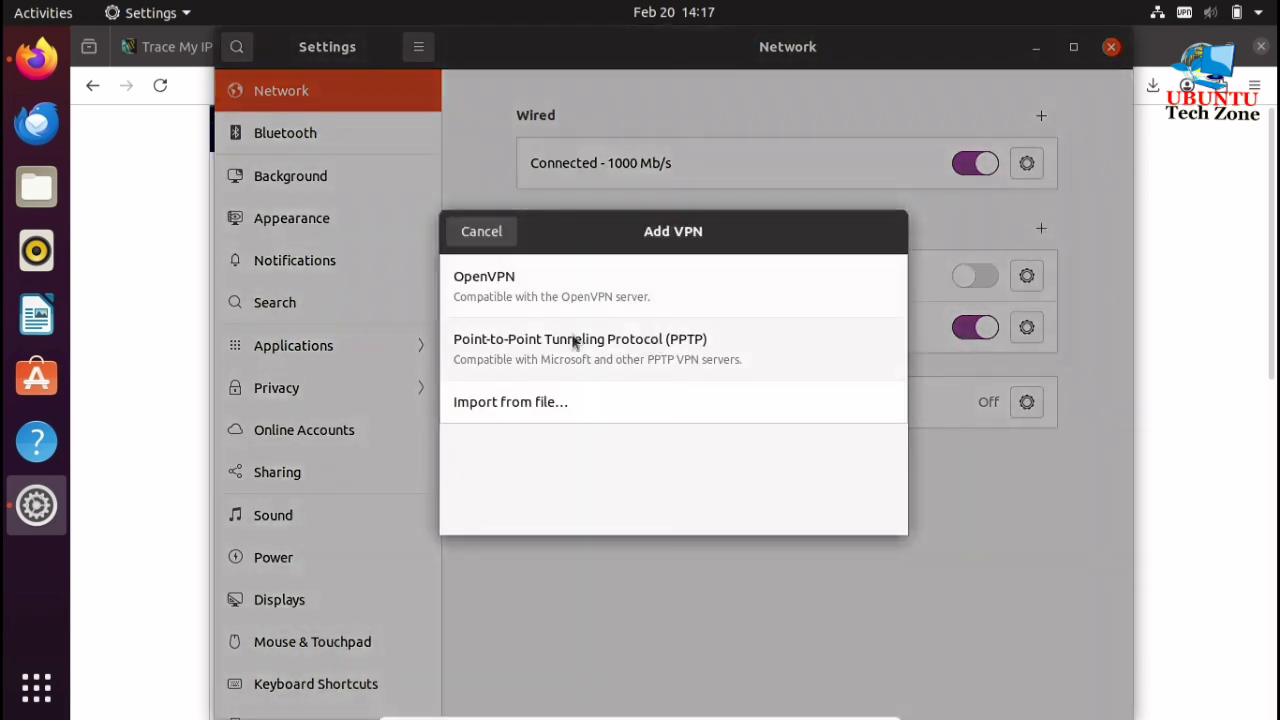
left_click(533, 402)
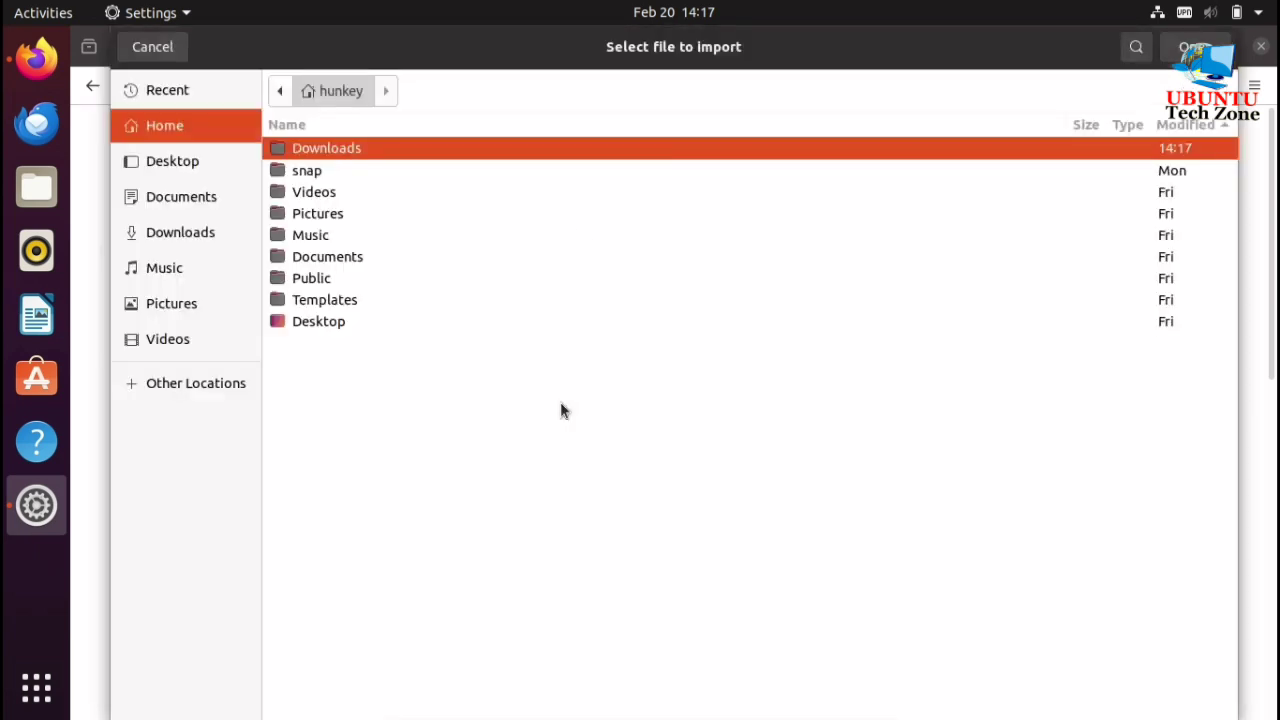
double_click(350, 157)
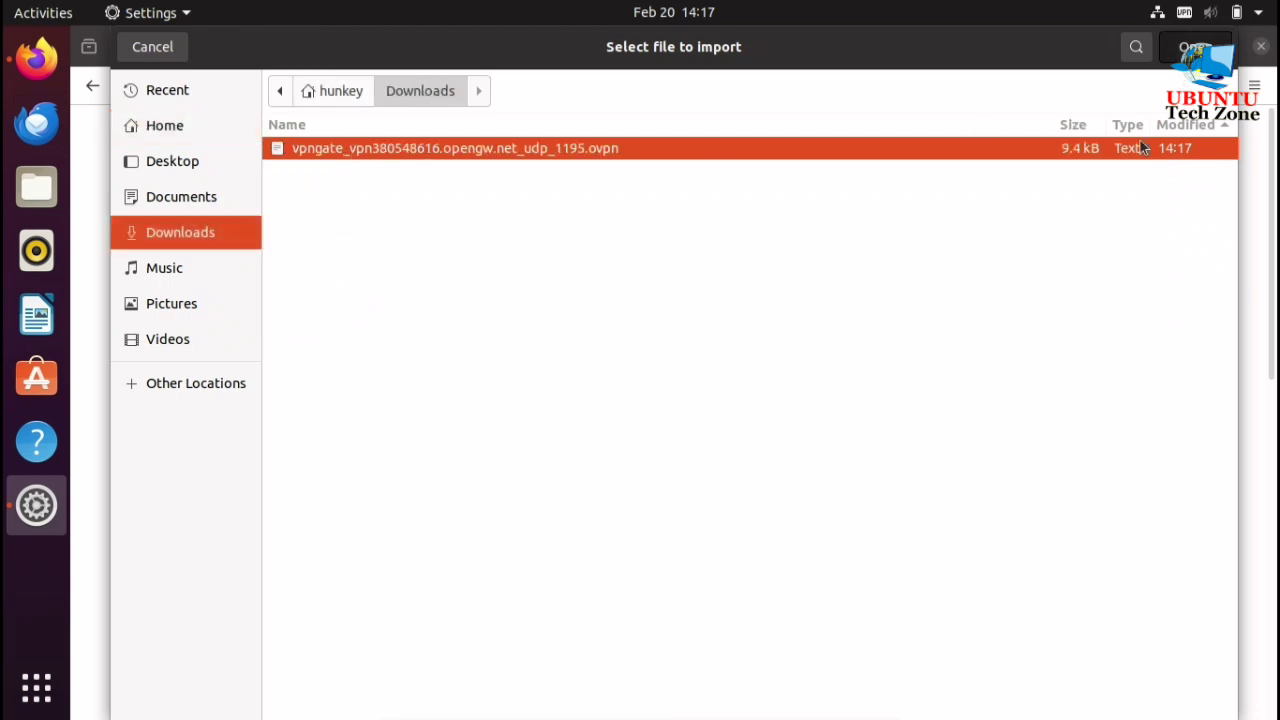
left_click(1195, 46)
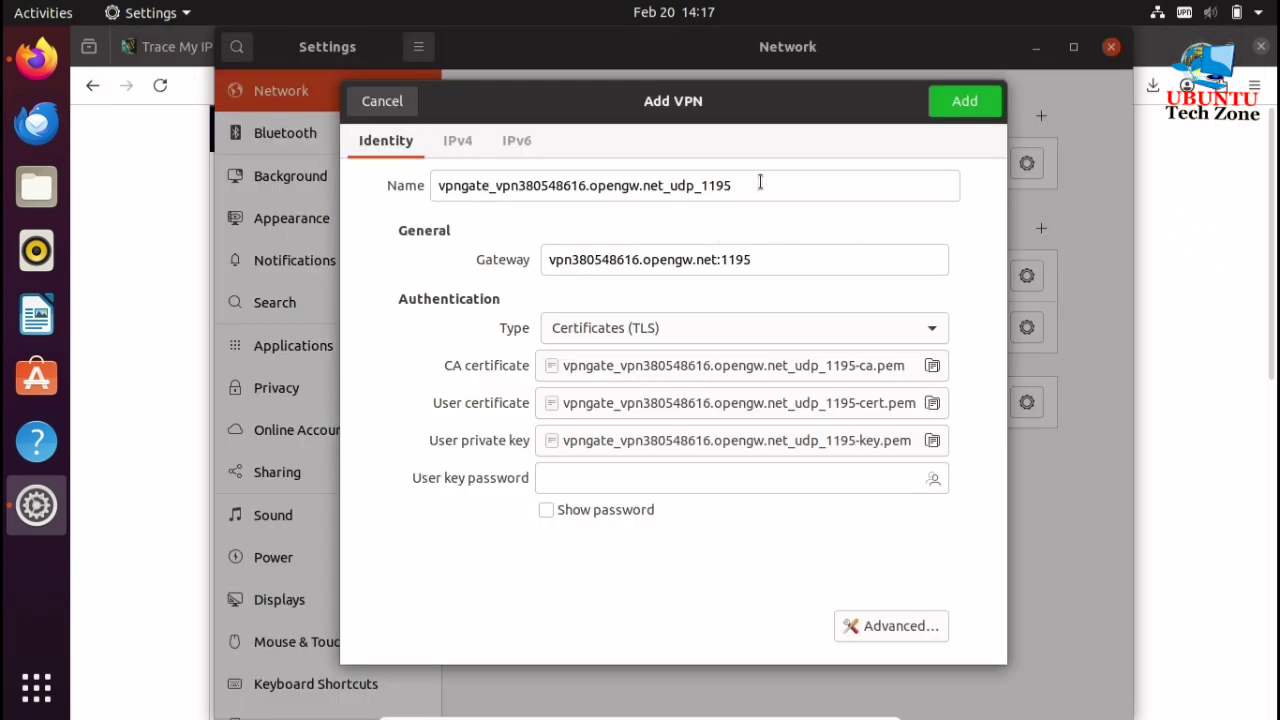
- Name the connection 'Korea VPN' and add it, authenticating with the admin password
type("Korea")
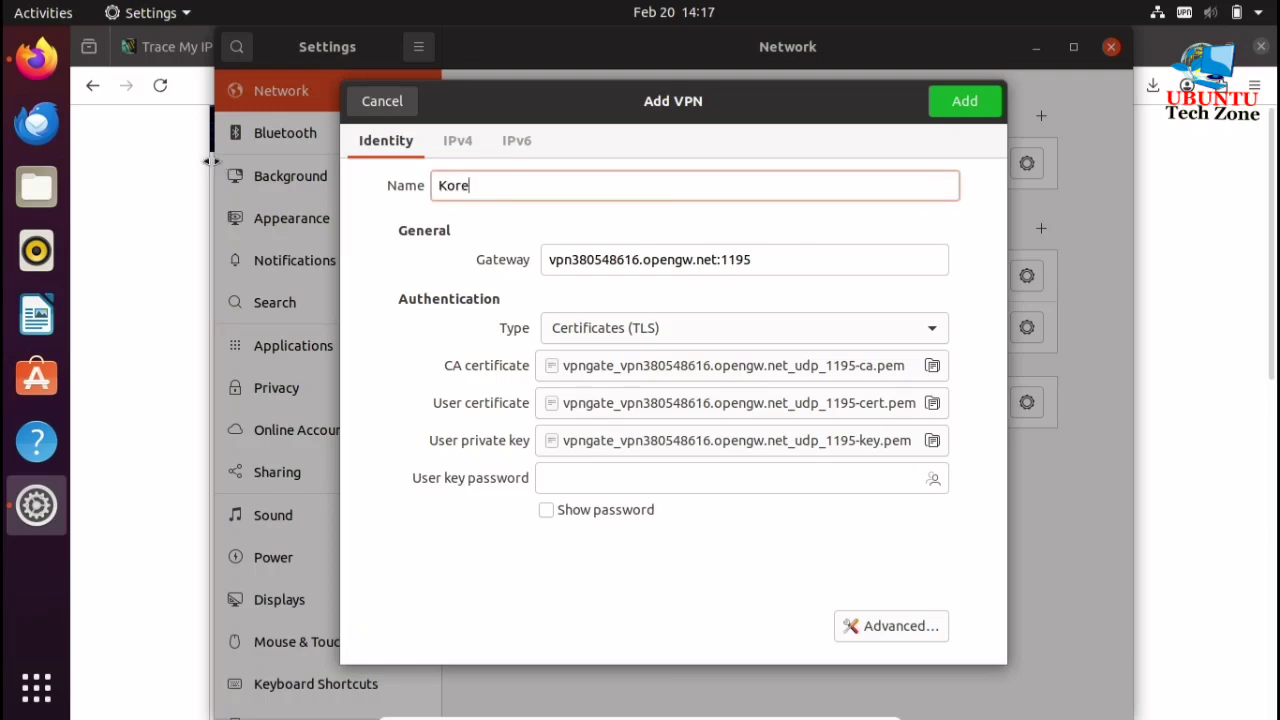
left_click(965, 101)
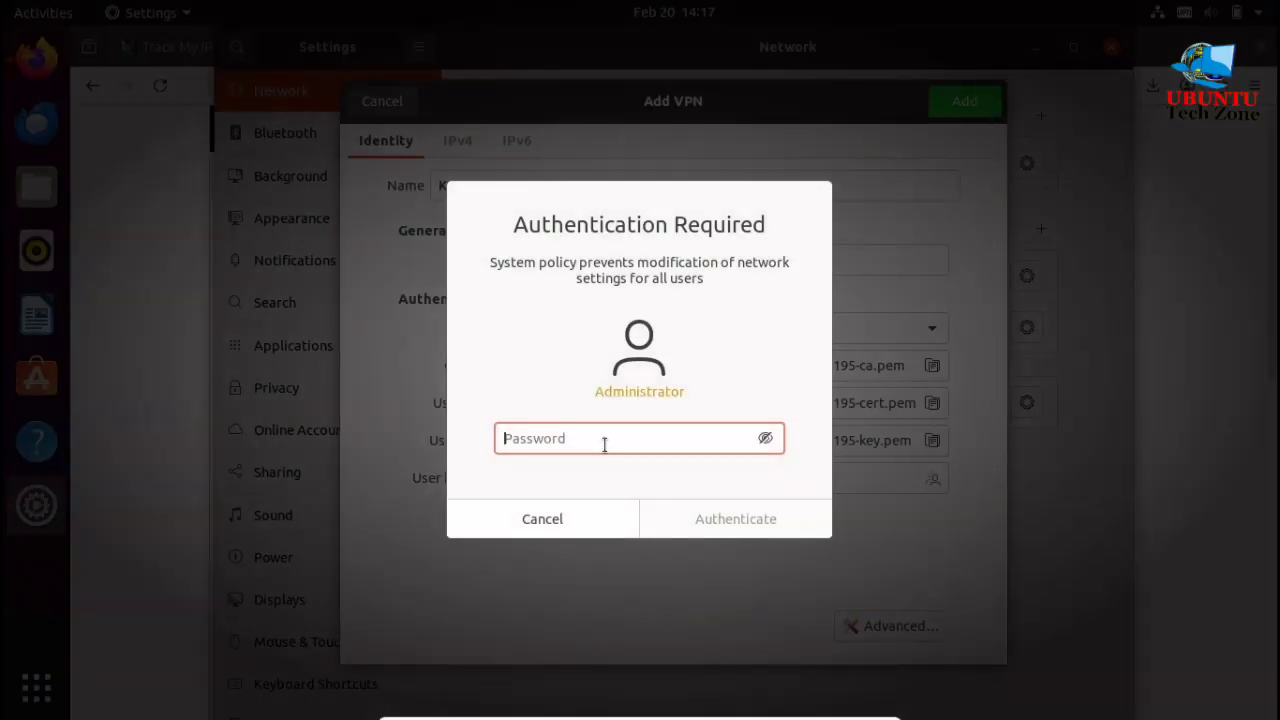
type("•••")
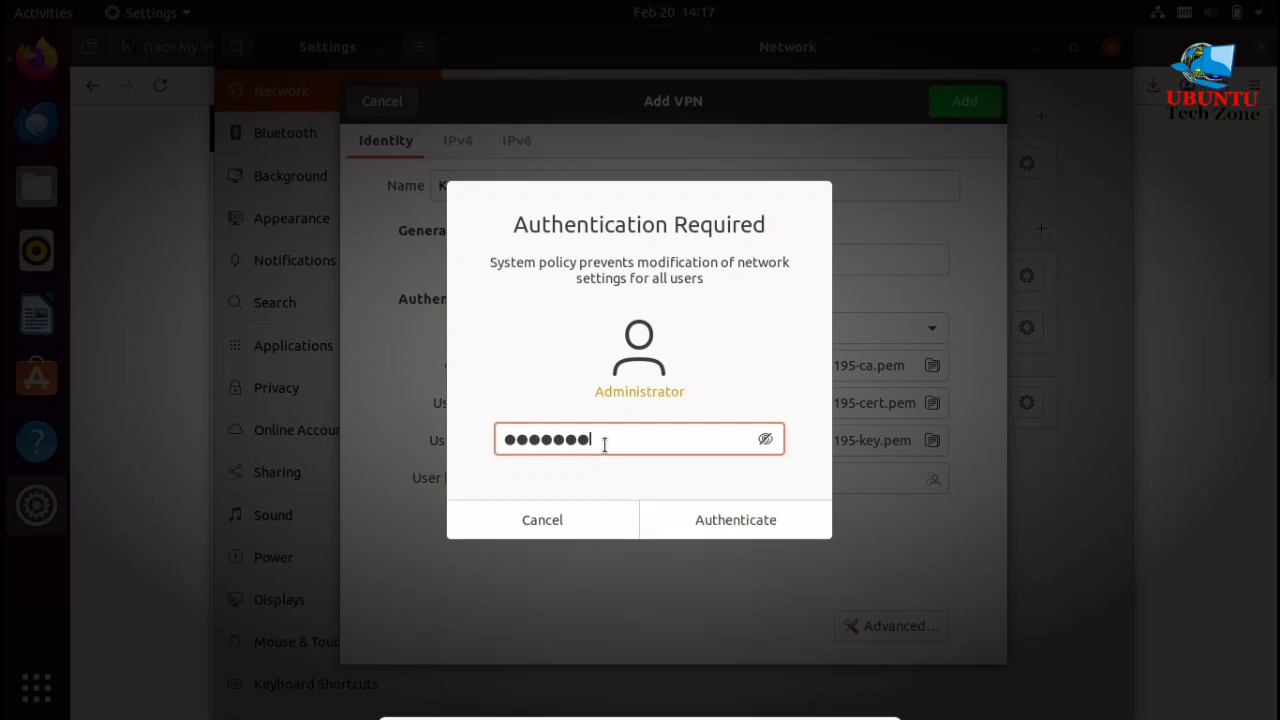
left_click(797, 531)
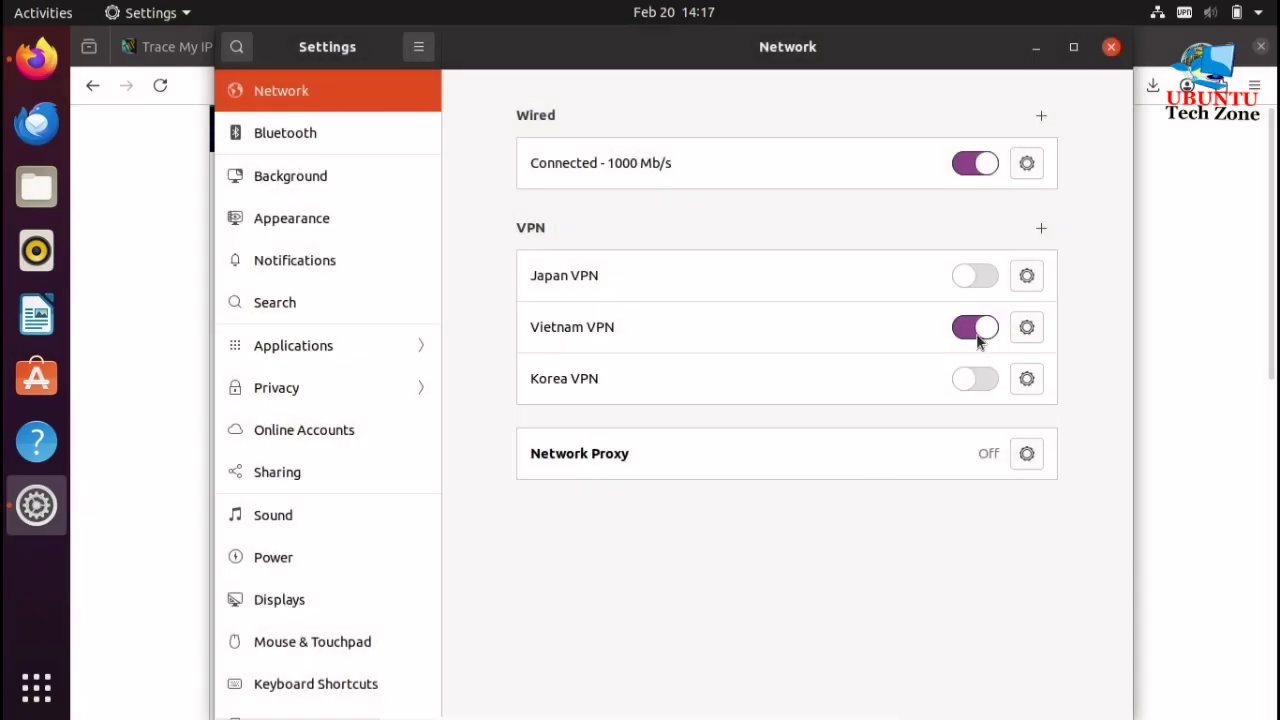
- Switch from the Vietnam VPN to Korea VPN, then remove the Korea VPN connection
left_click(977, 330)
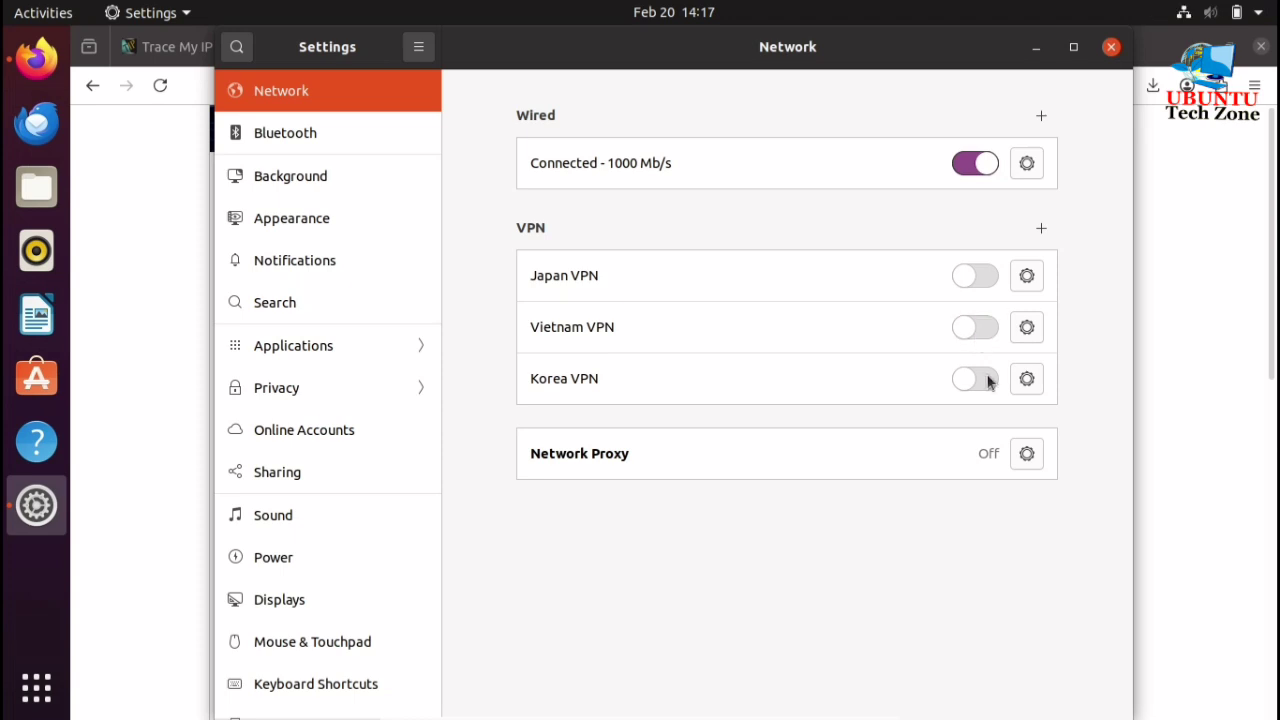
left_click(988, 381)
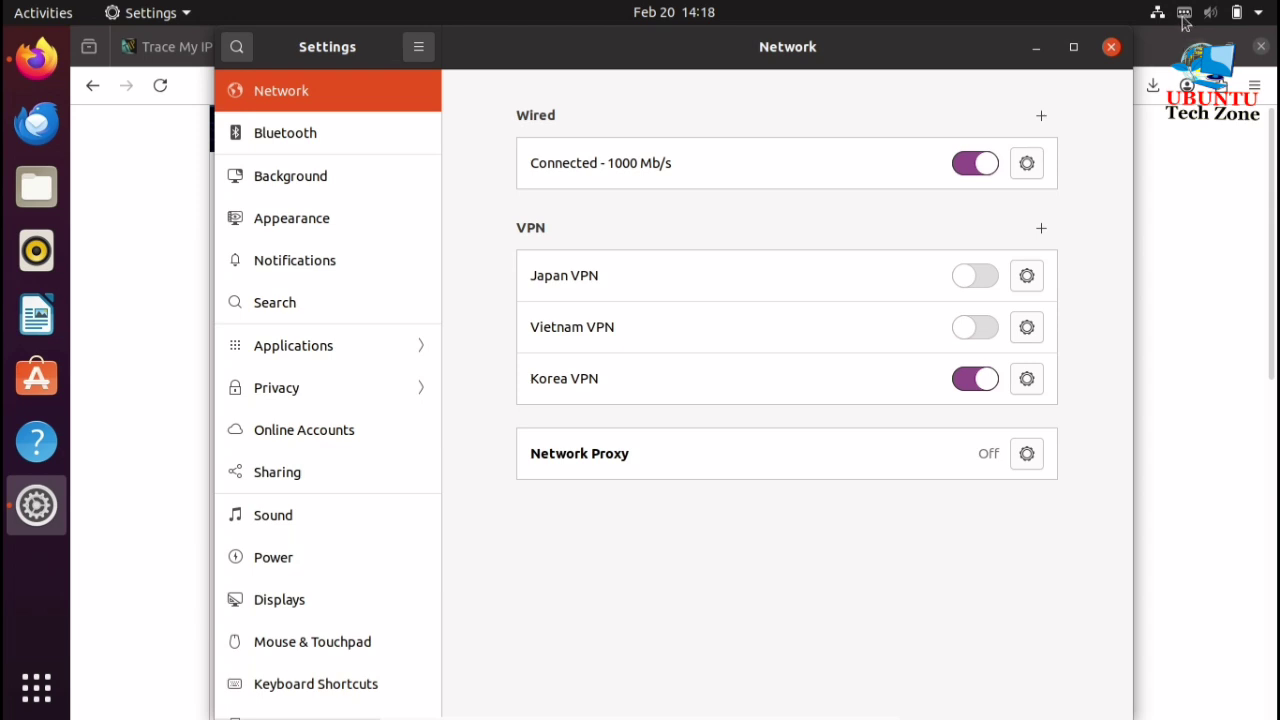
left_click(1028, 378)
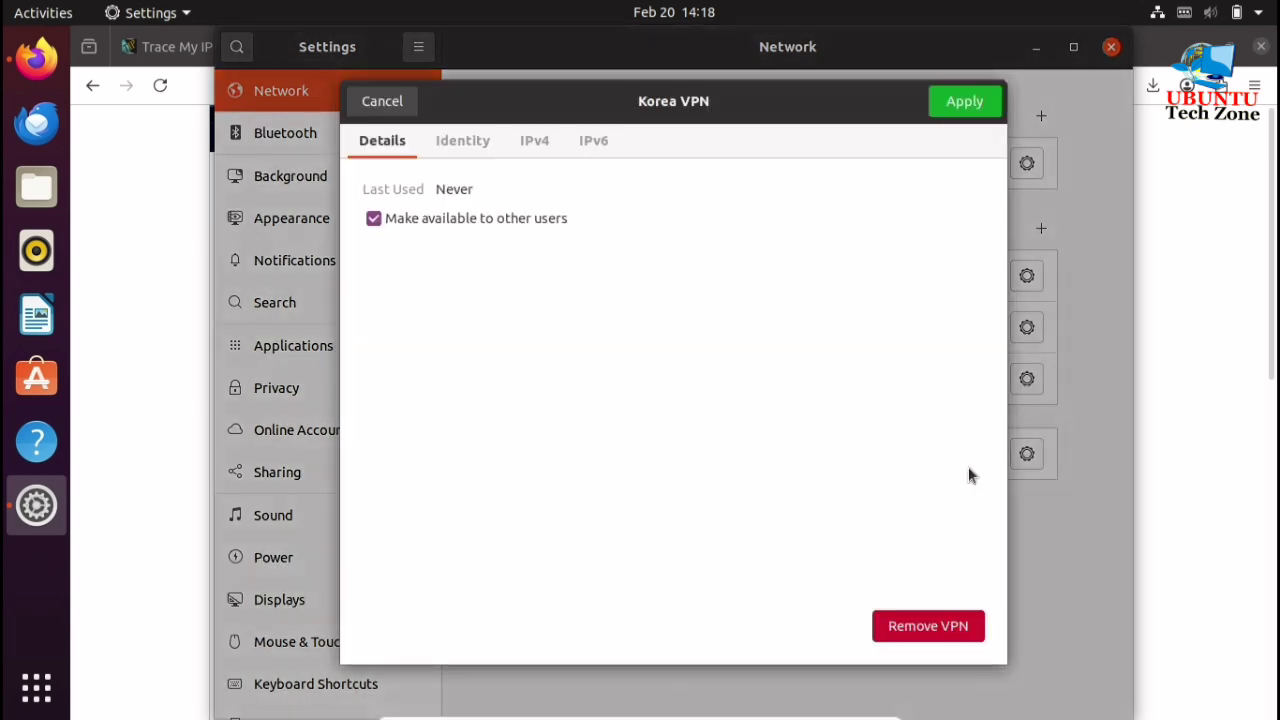
left_click(943, 627)
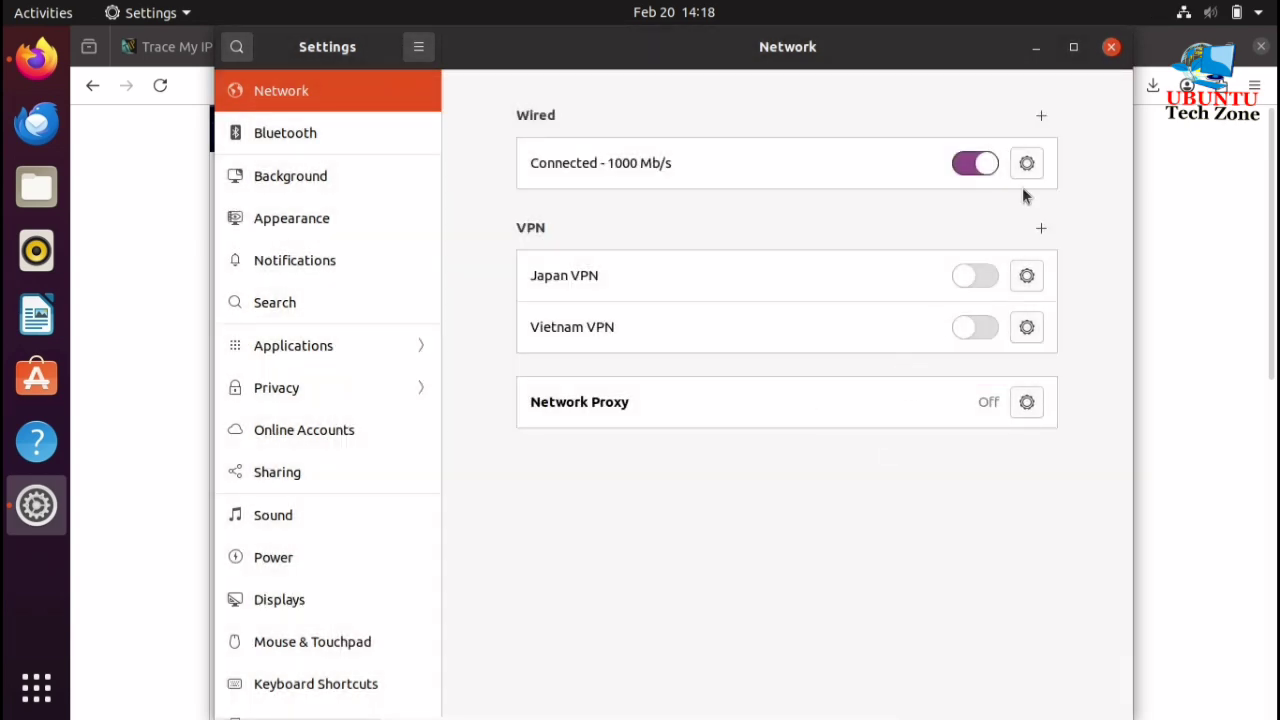
- Download Turkey server vpn755599372's UDP 37253 .ovpn file and show it in Downloads
left_click(1109, 54)
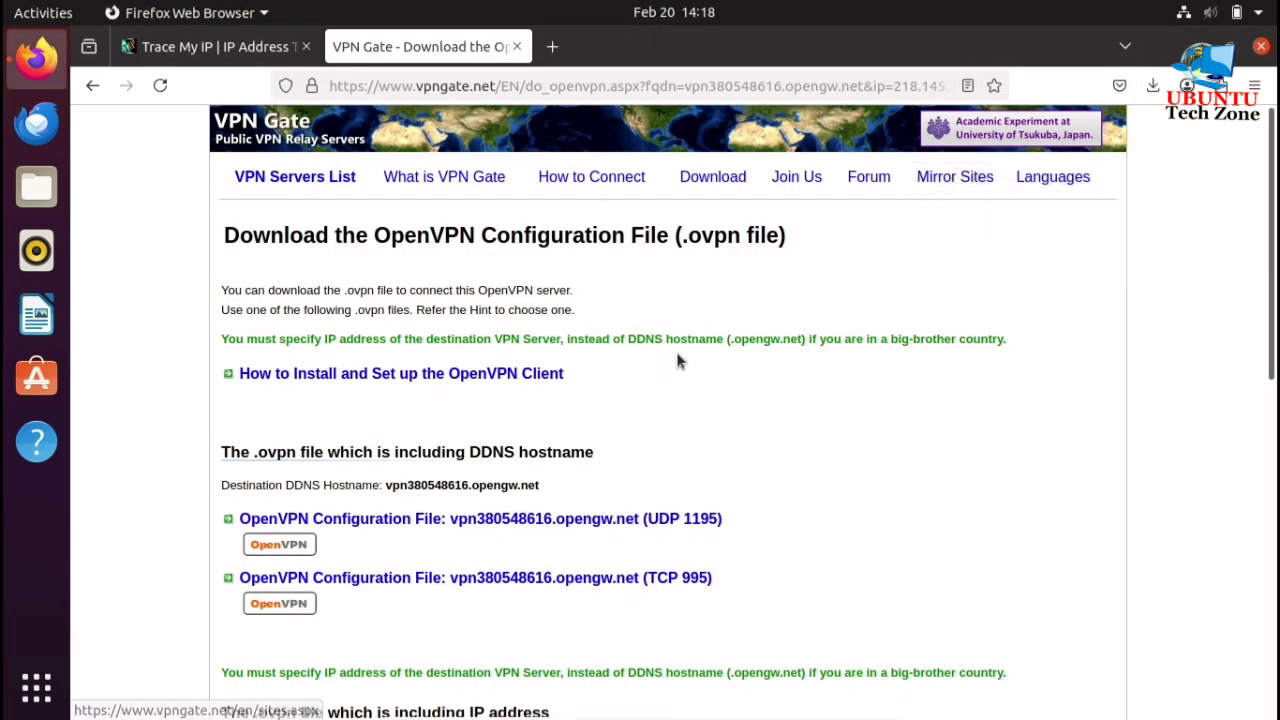
left_click(86, 90)
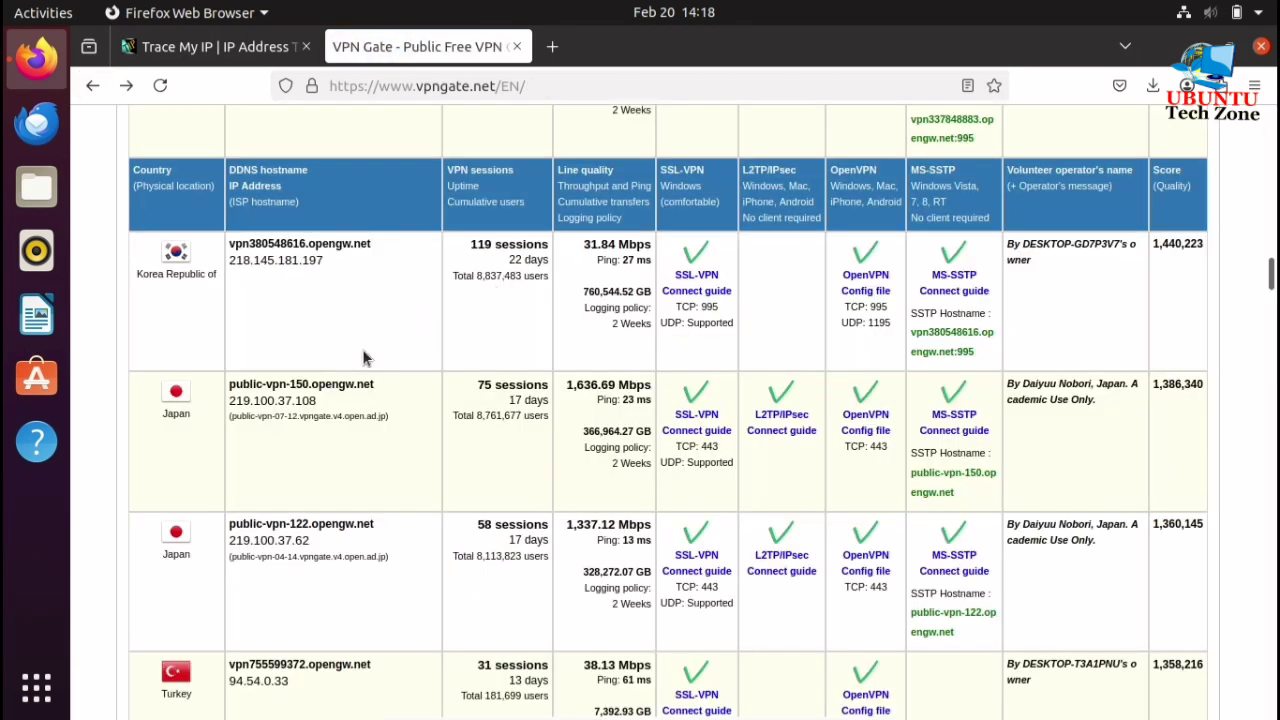
scroll(365, 378, "down", 4)
scroll(365, 381, "down", 2)
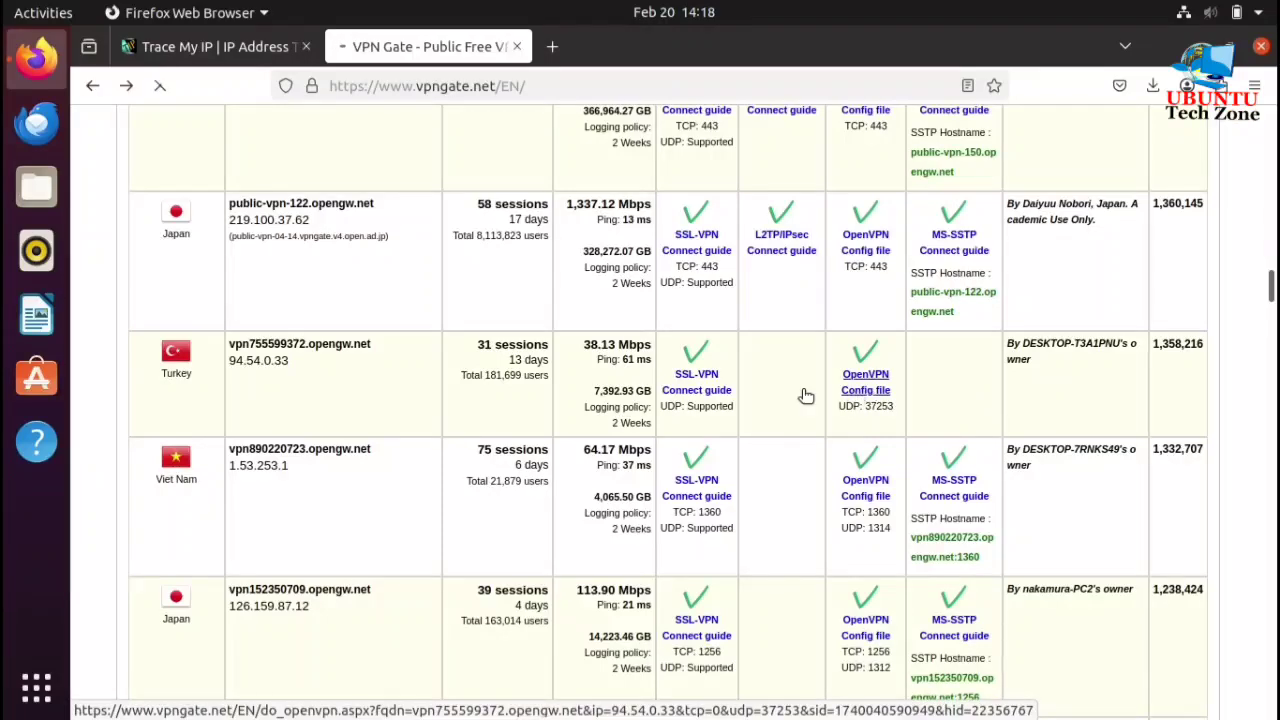
left_click(867, 391)
left_click(515, 522)
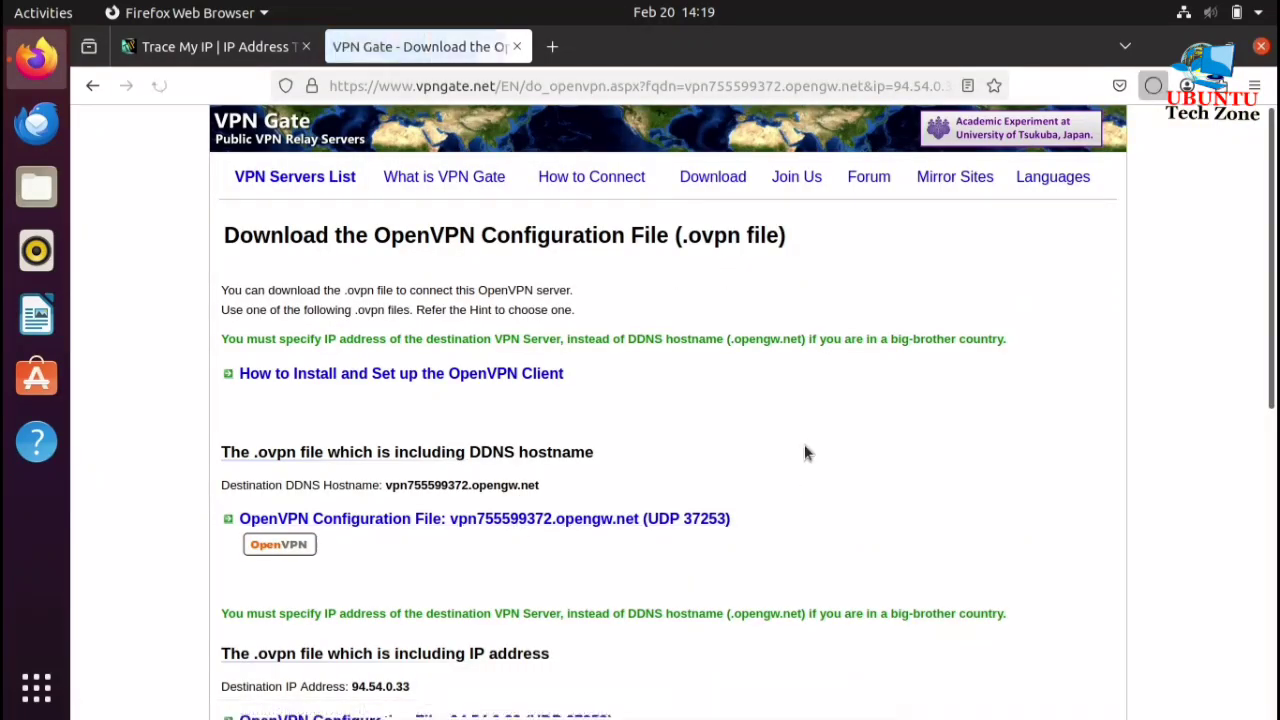
left_click(1141, 137)
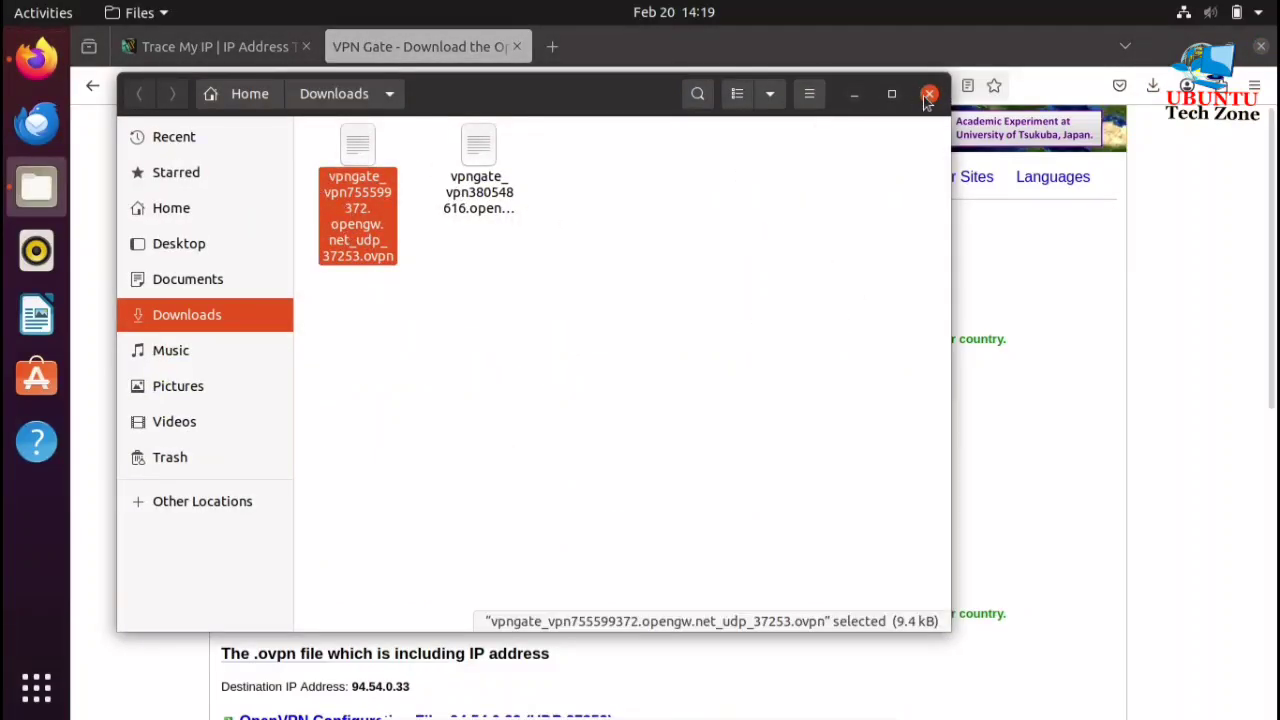
- Close the file manager and open the VPN settings page from the system menu
left_click(1104, 210)
left_click(1210, 12)
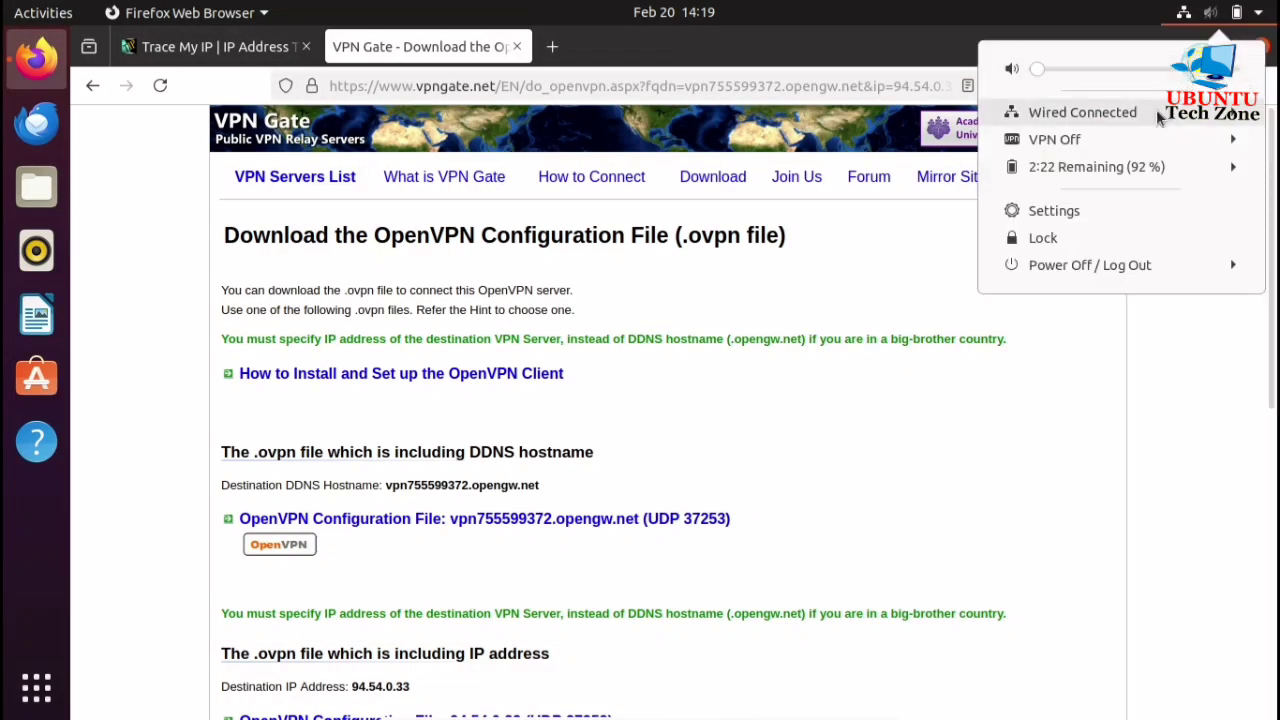
left_click(1131, 139)
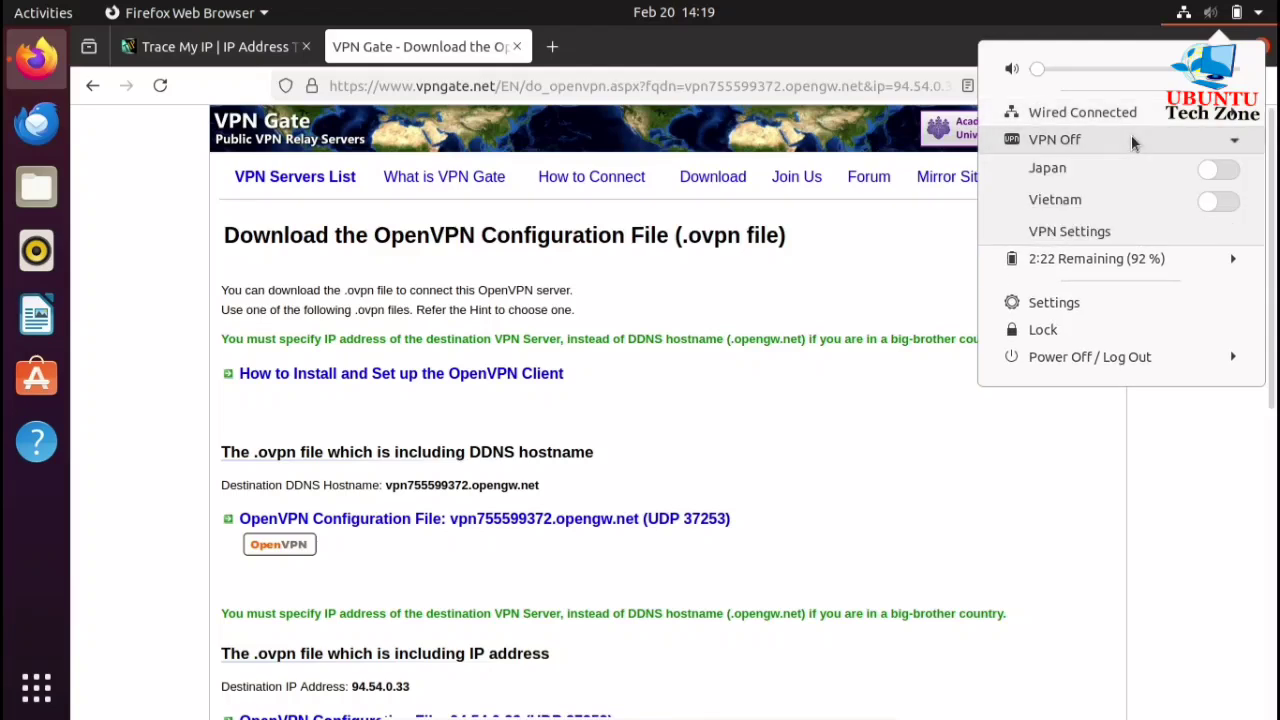
left_click(1092, 234)
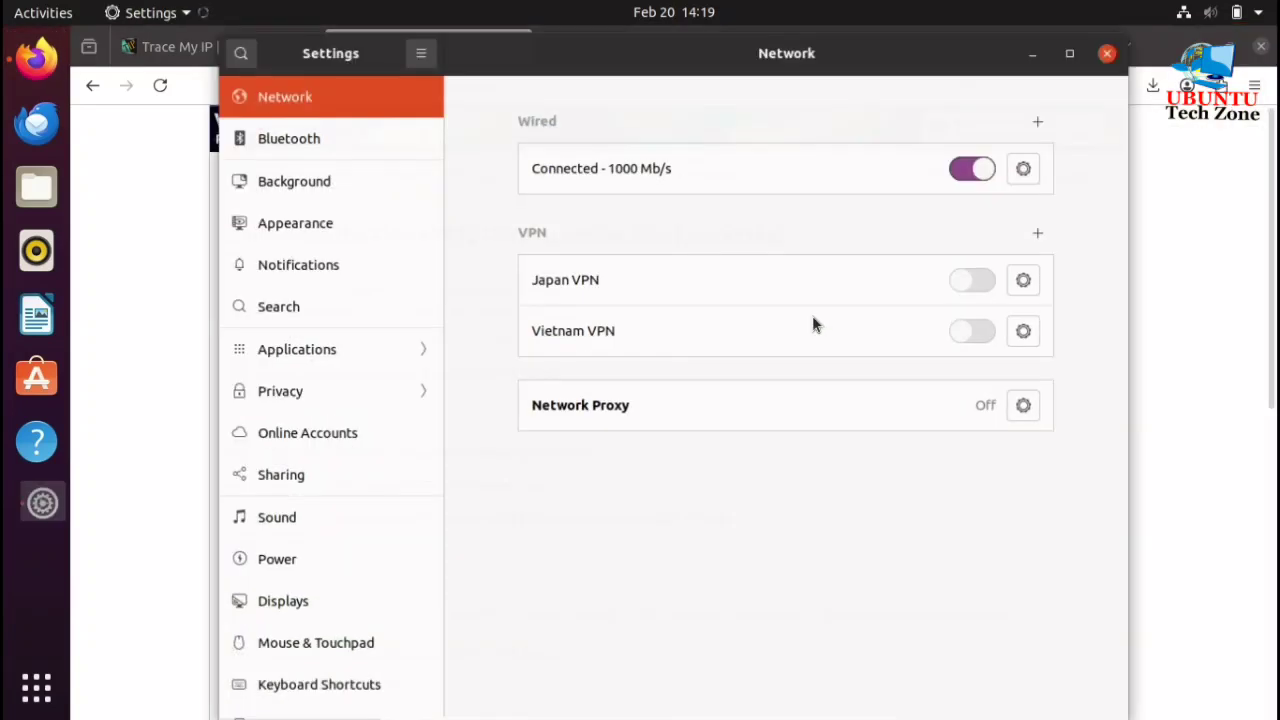
- Import the Turkey vpn755599372 .ovpn file from Downloads as a new VPN connection
left_click(1040, 226)
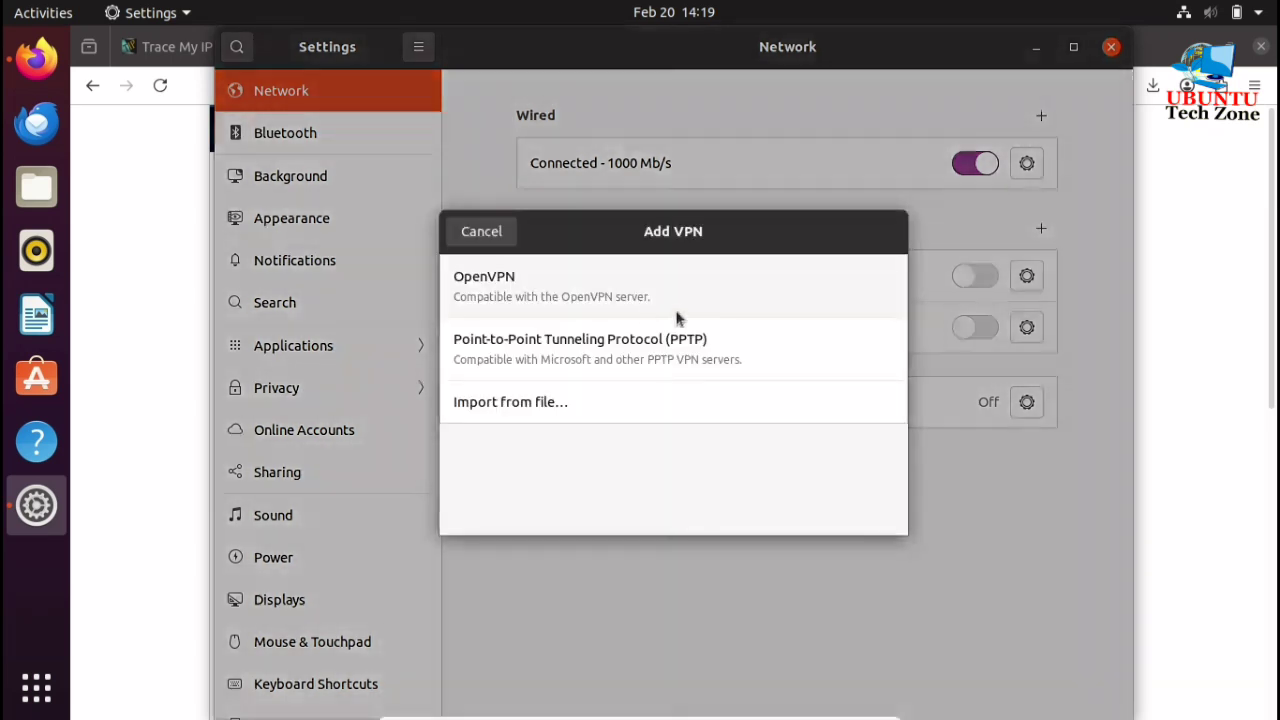
left_click(571, 400)
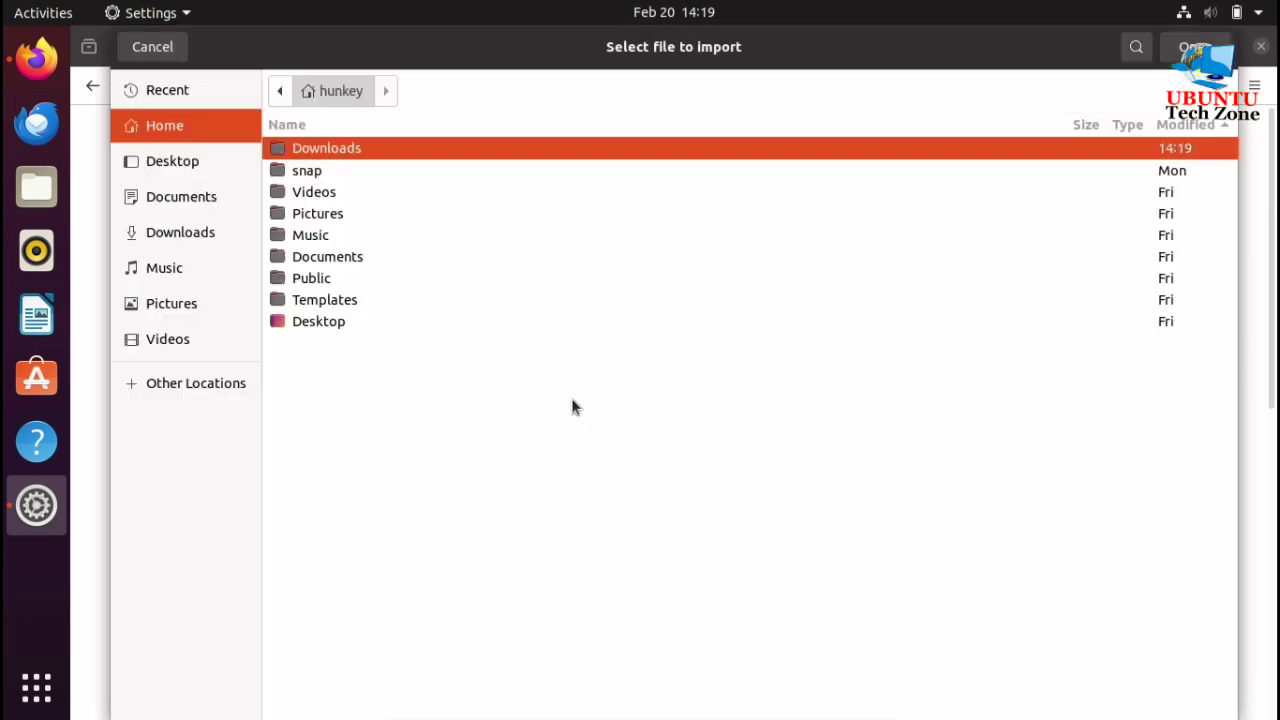
double_click(374, 148)
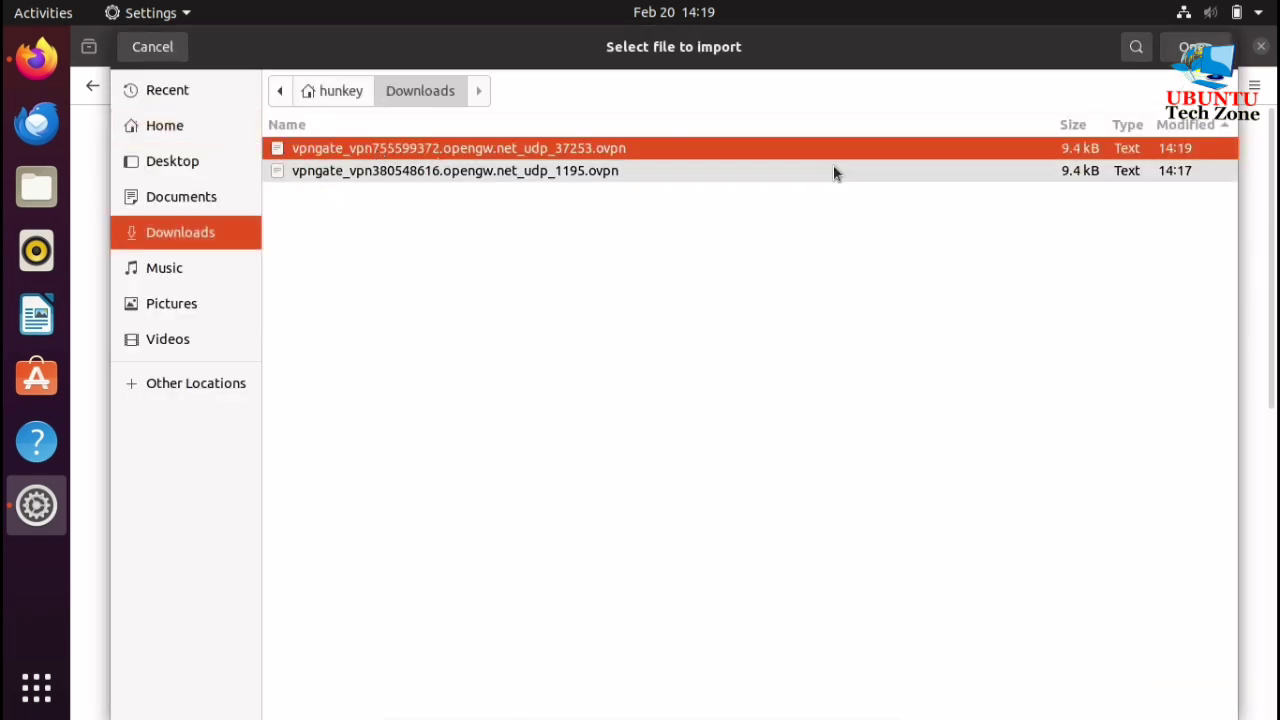
left_click(1195, 47)
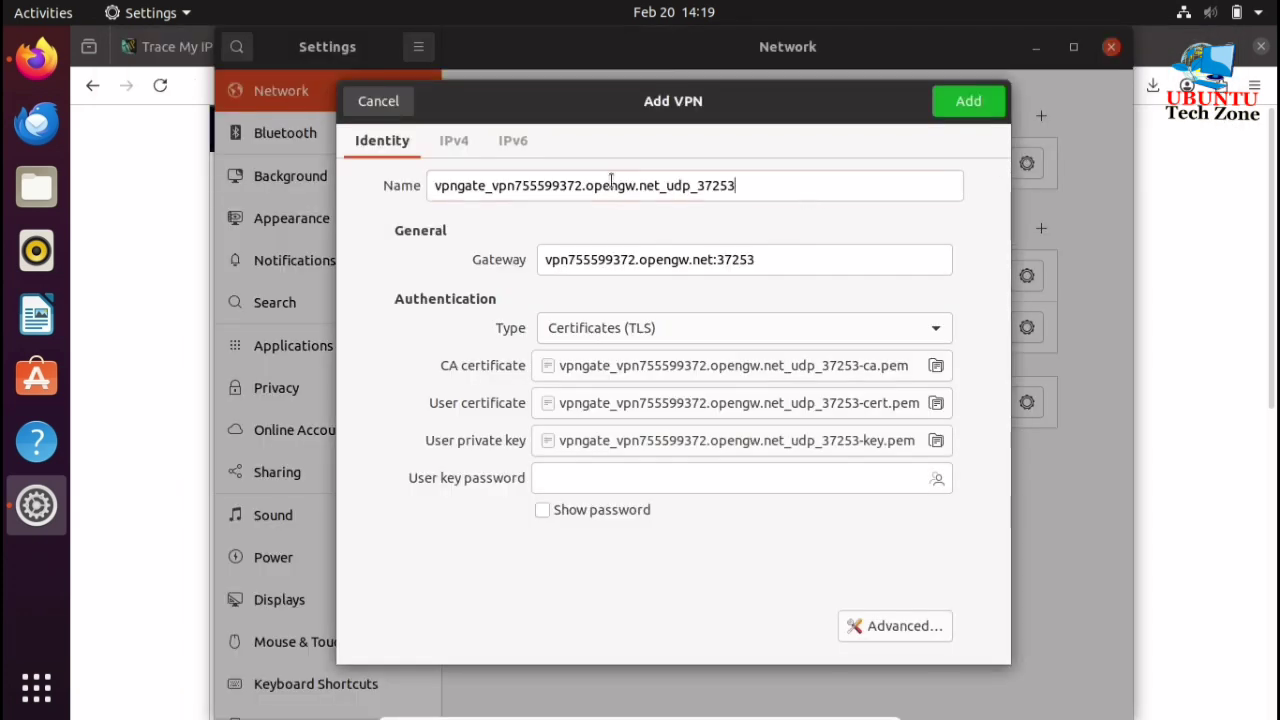
- Rename the imported connection 'Turkey VPN' and add it, authenticating with the administrator password
left_click_drag(801, 196, 405, 180)
type("Turkey")
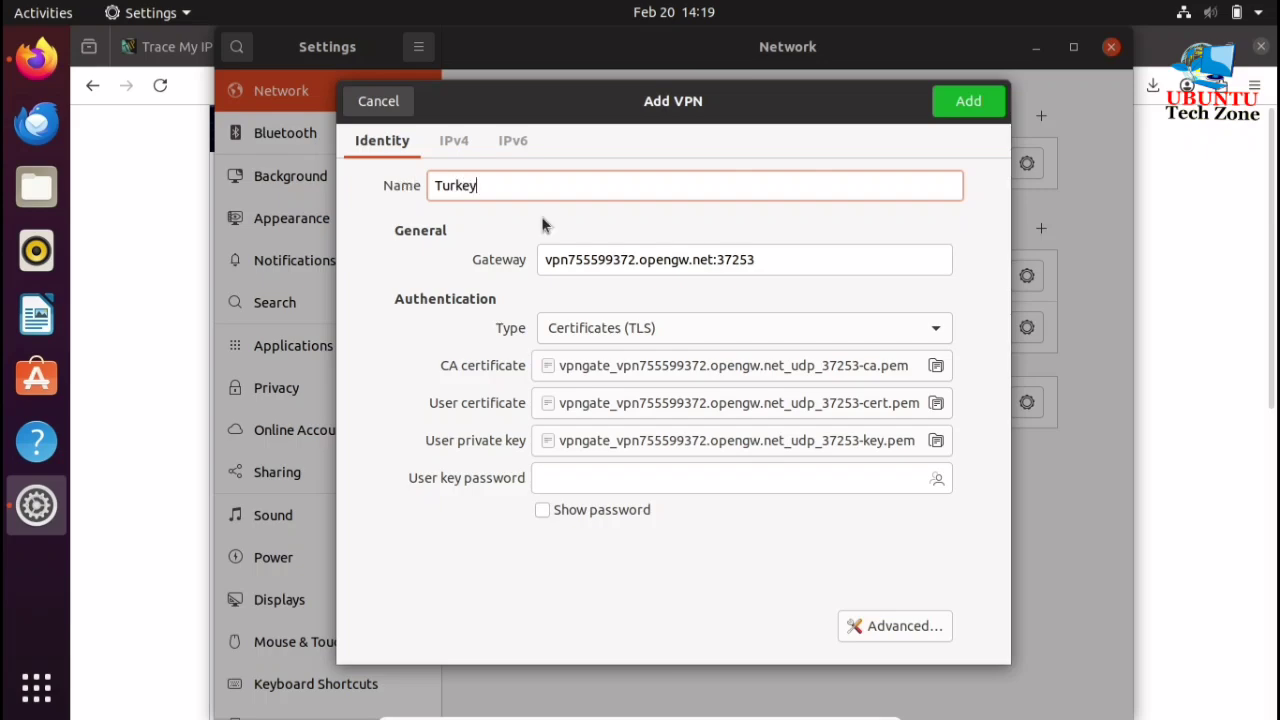
left_click(945, 108)
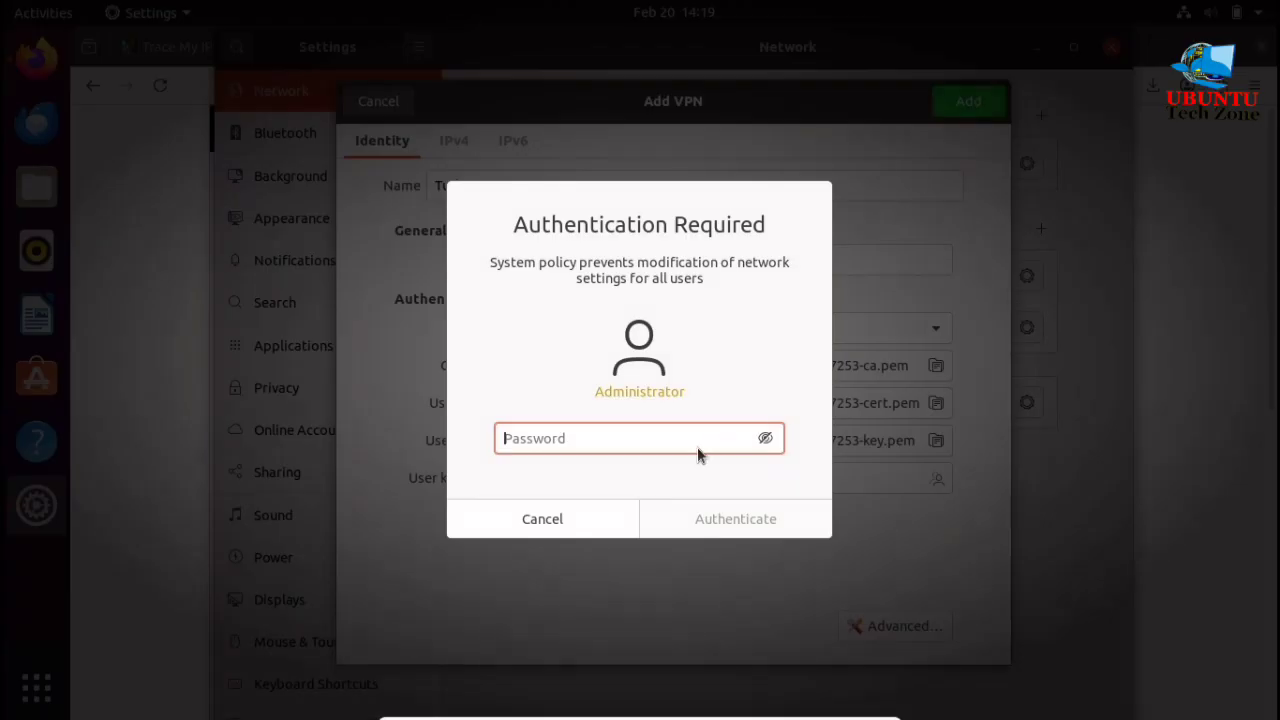
type("••")
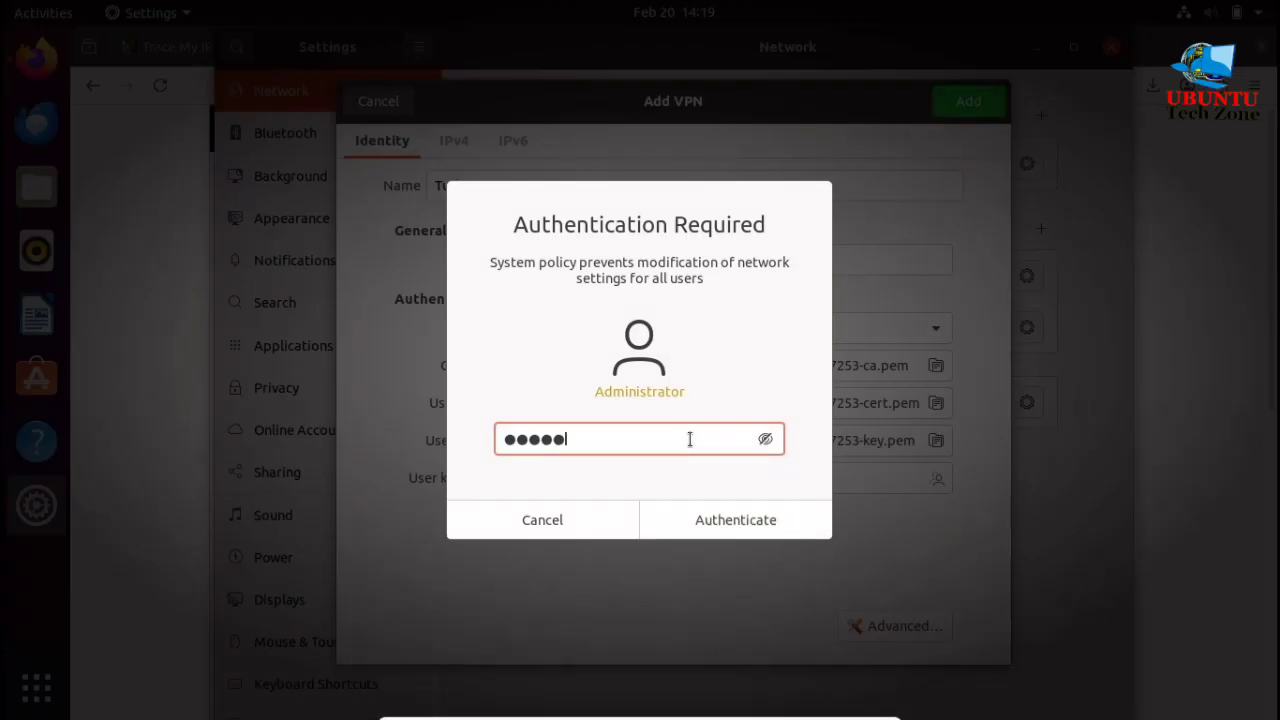
left_click(773, 535)
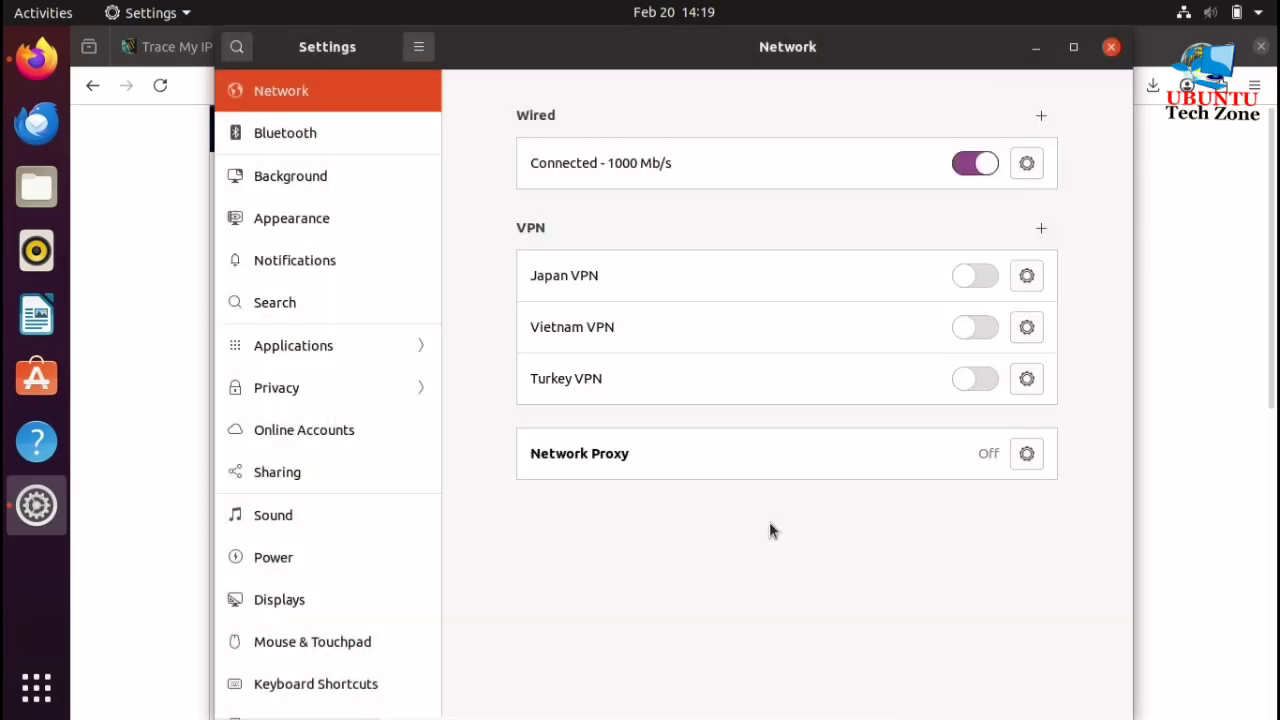
- Switch on the Turkey VPN, then minimise Settings to reveal the browser
left_click(985, 385)
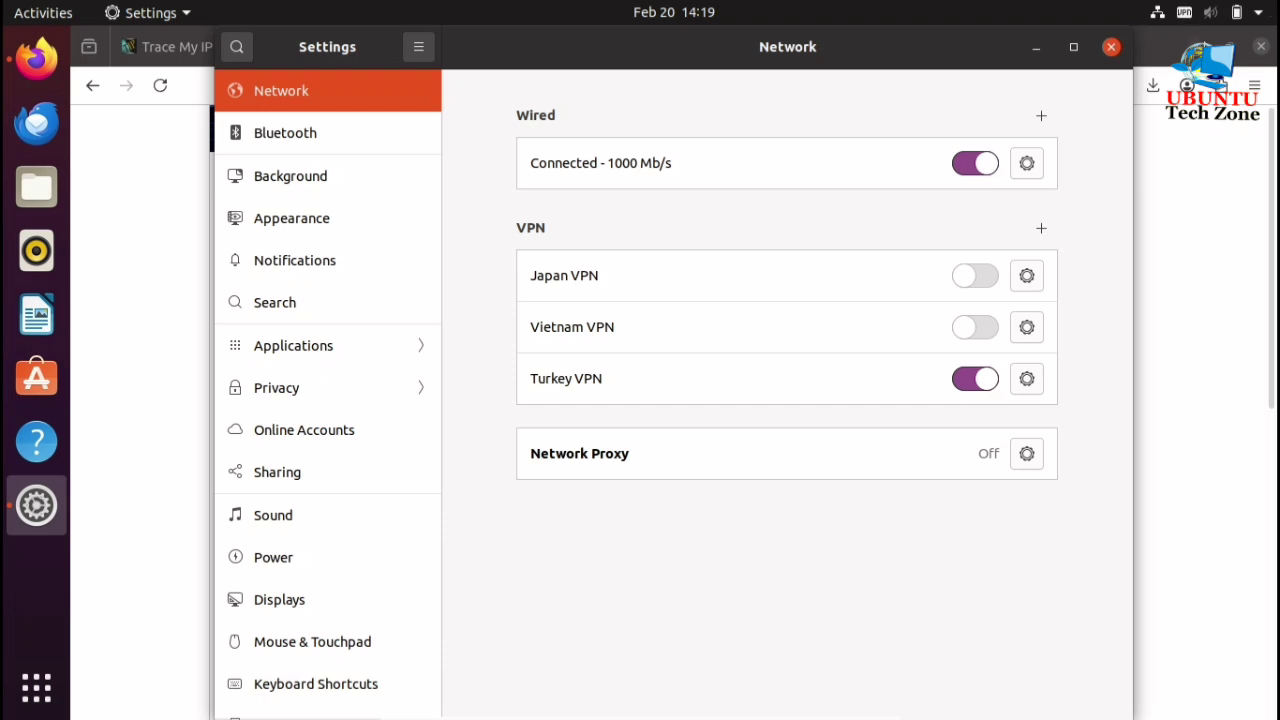
left_click(1035, 48)
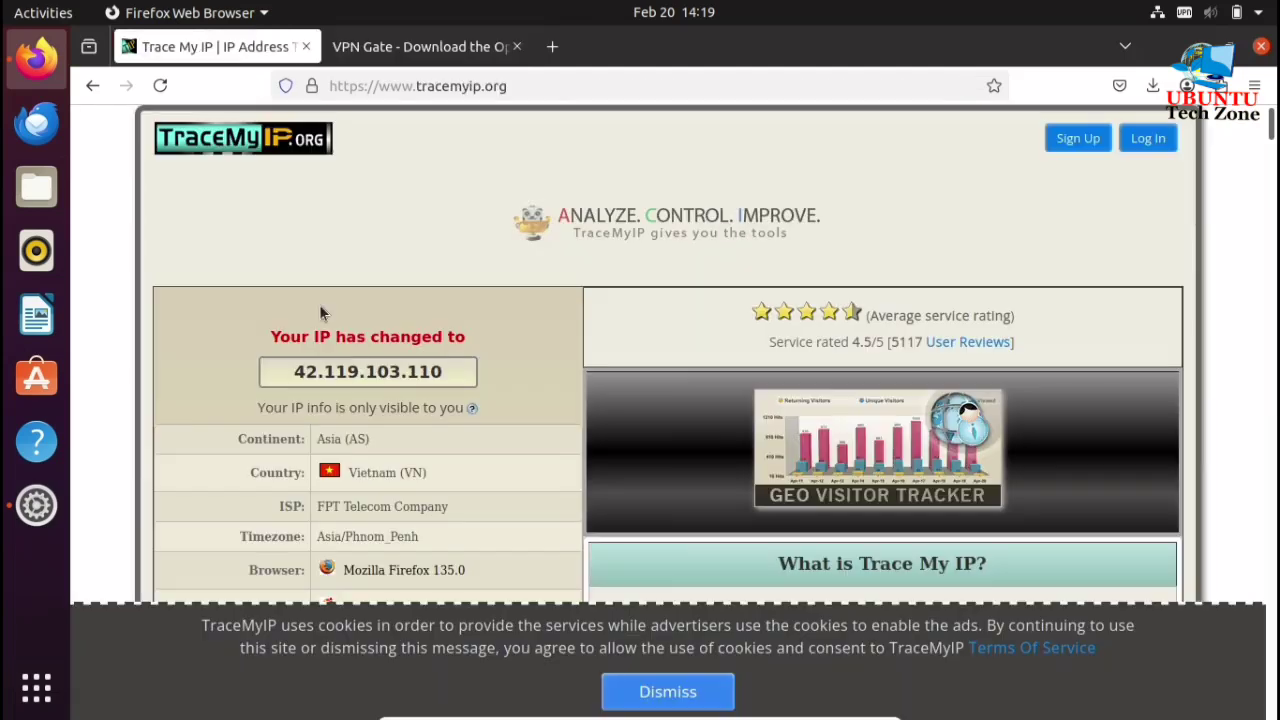
- Reload the Trace My IP page to recheck the IP address
left_click(215, 46)
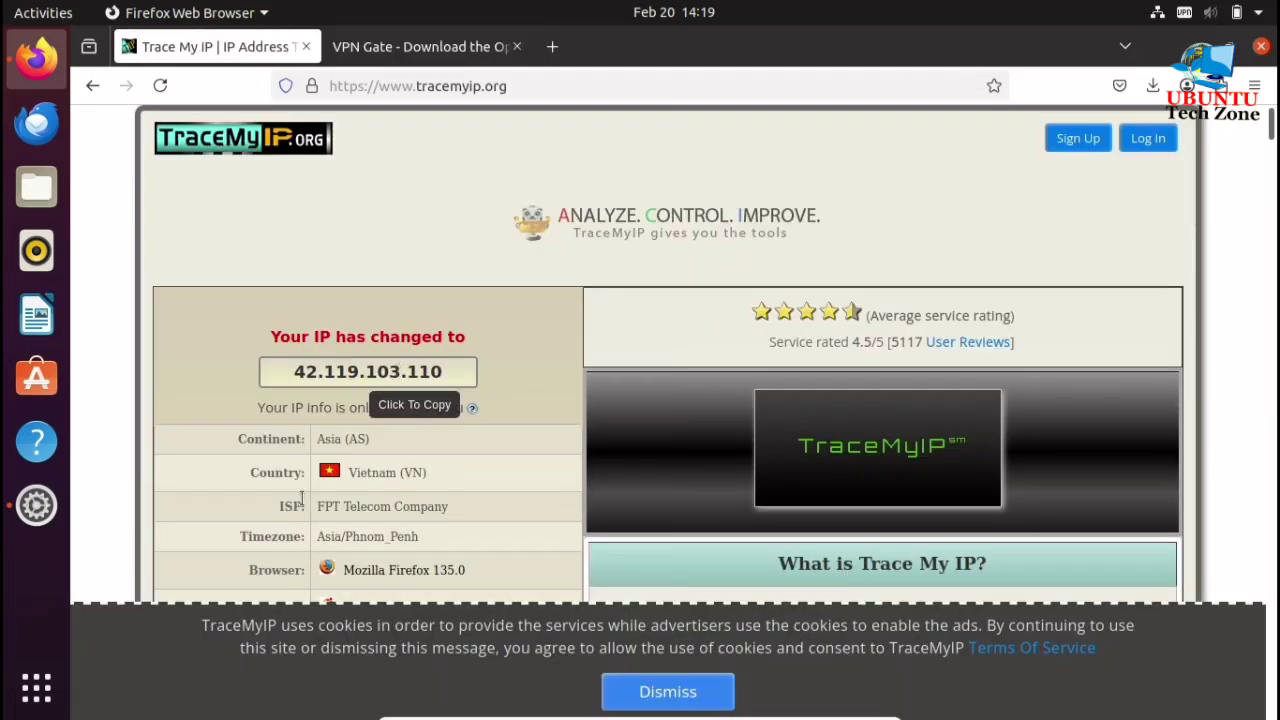
left_click(160, 85)
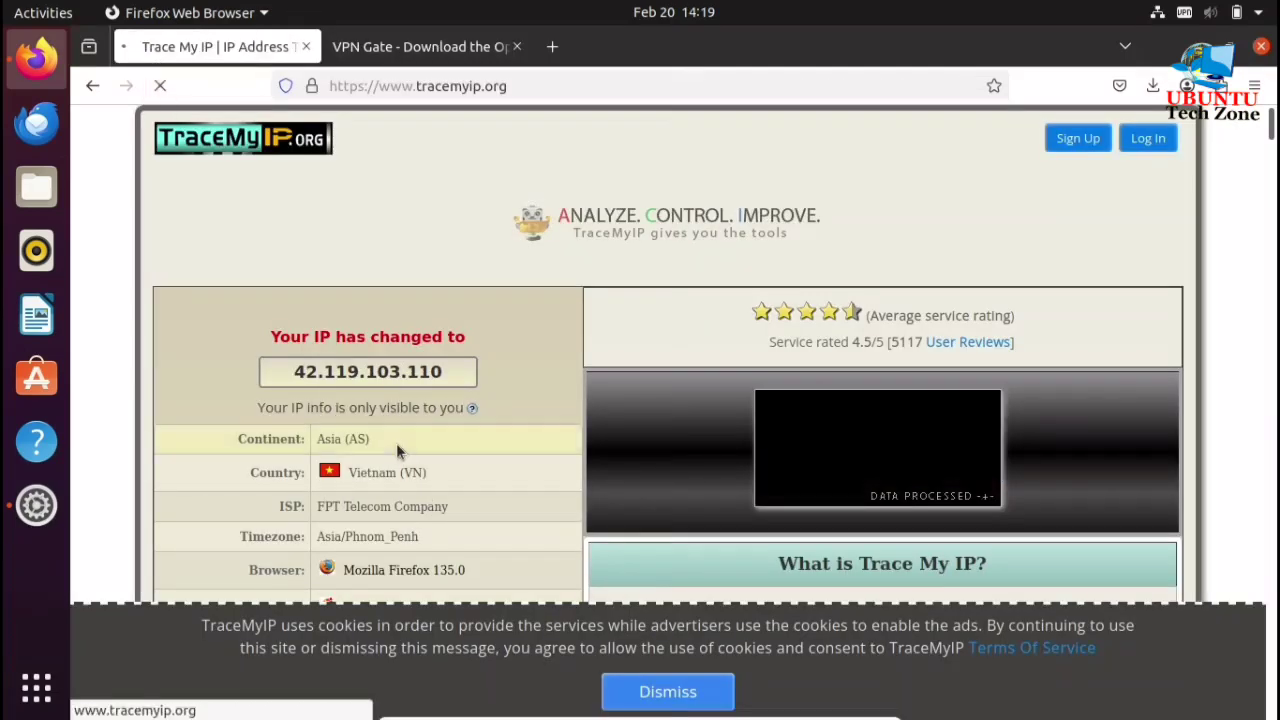